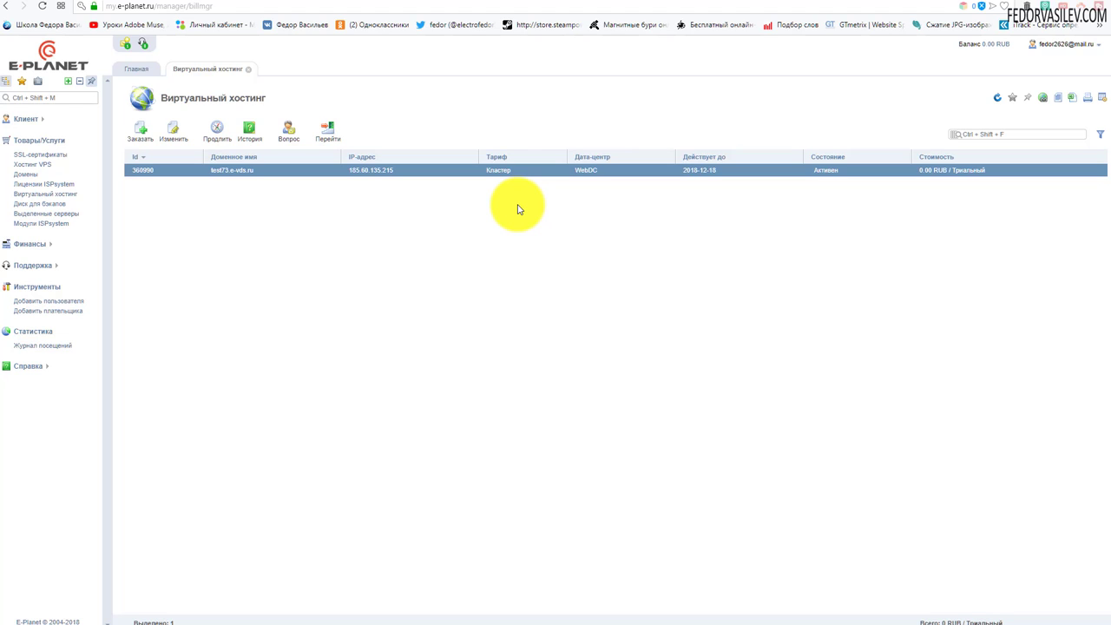
click(50, 134)
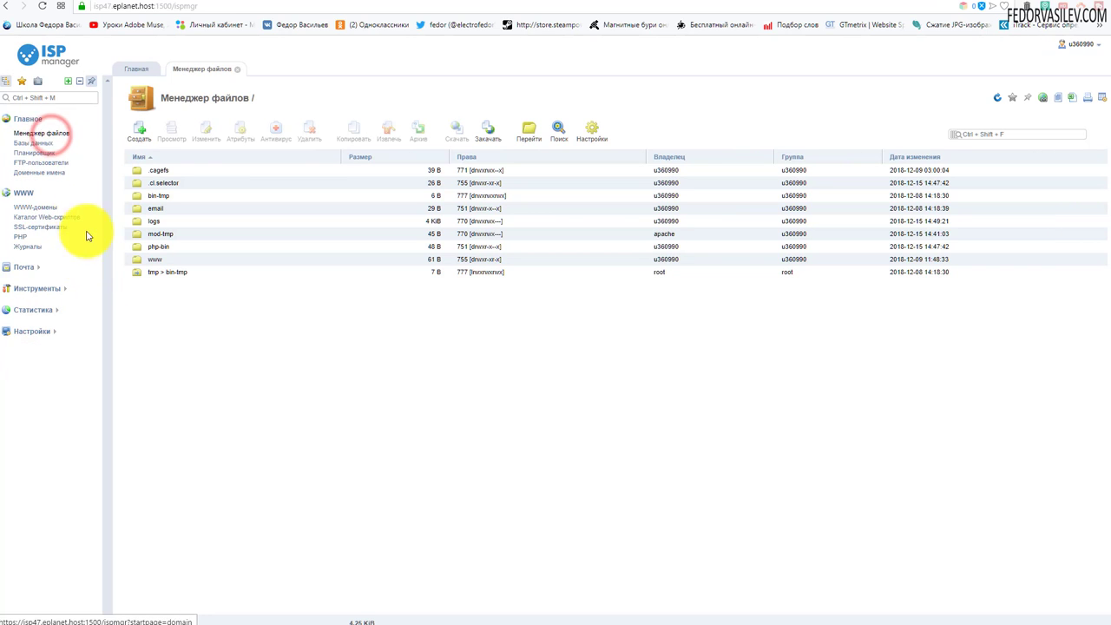
double_click(144, 259)
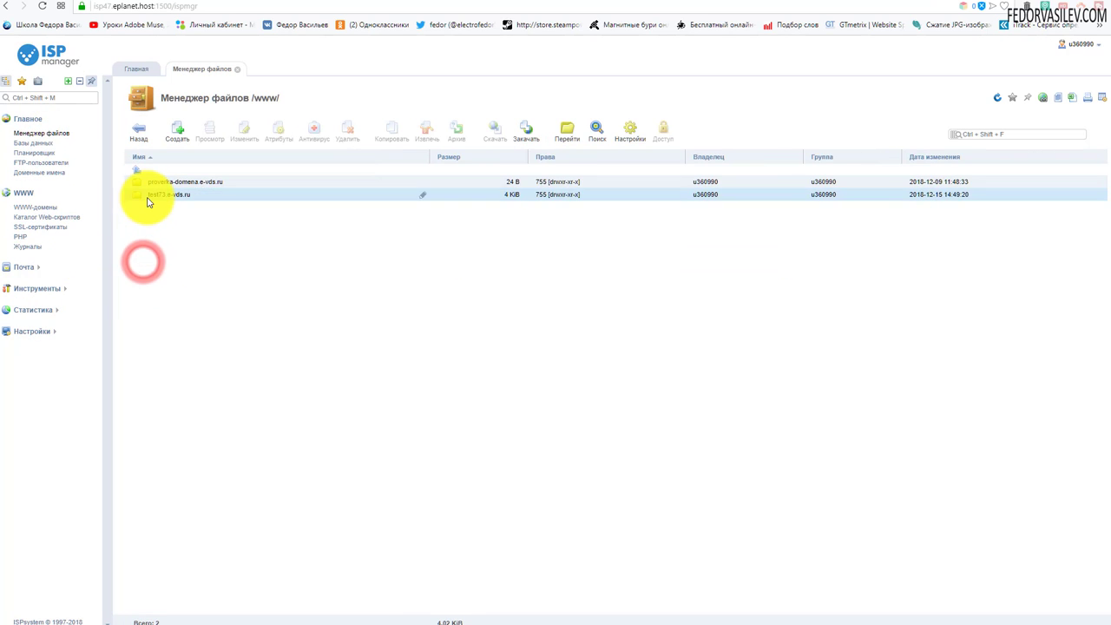
double_click(146, 194)
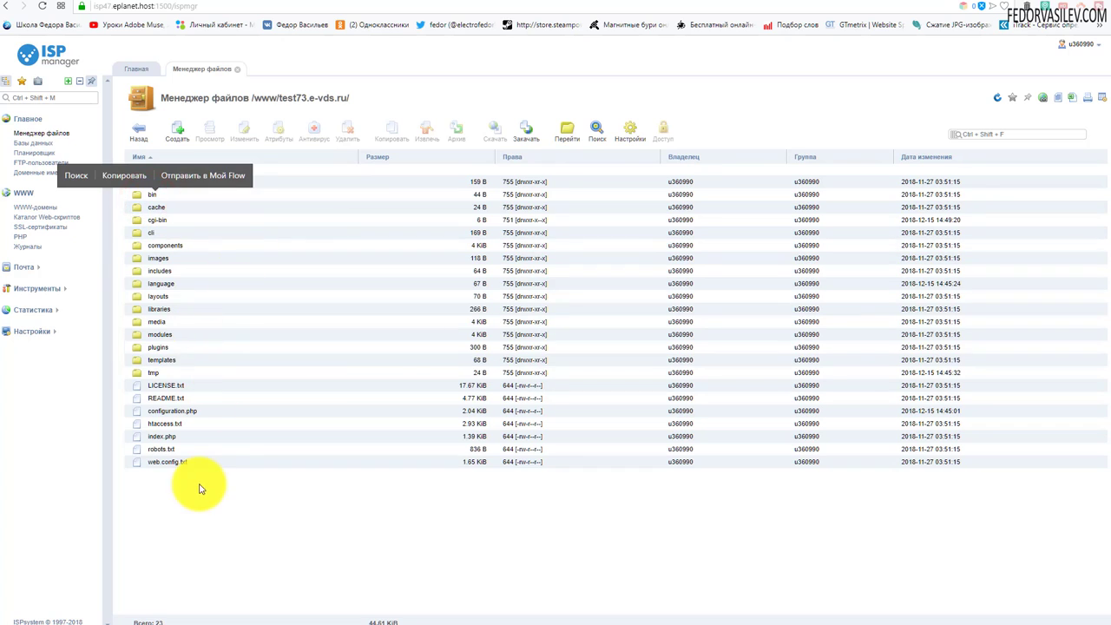
click(207, 463)
shift+click(178, 183)
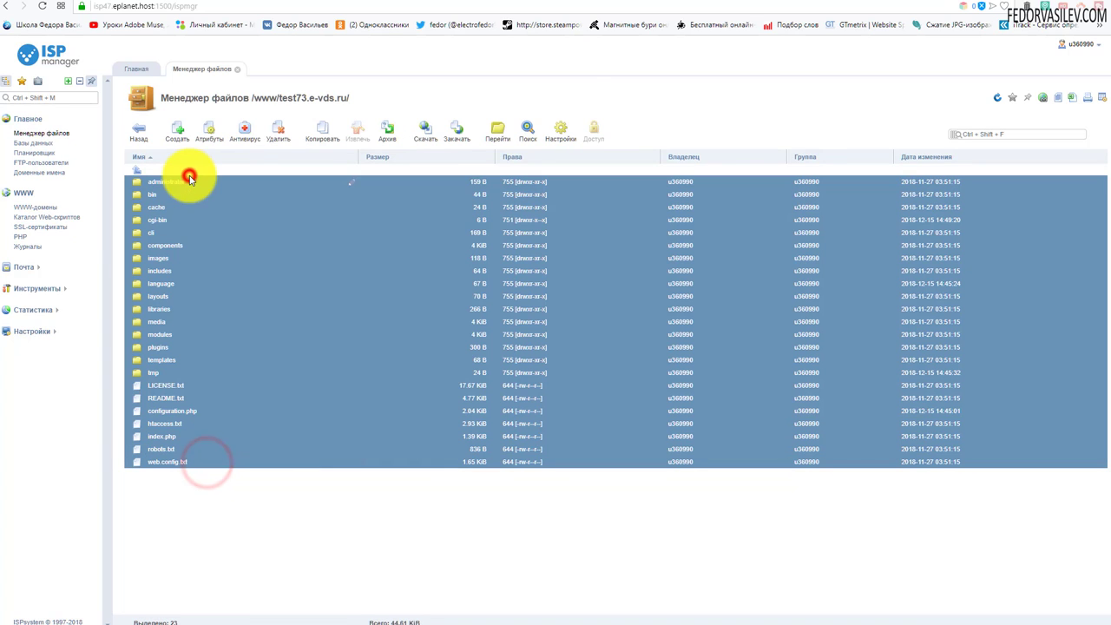
click(276, 135)
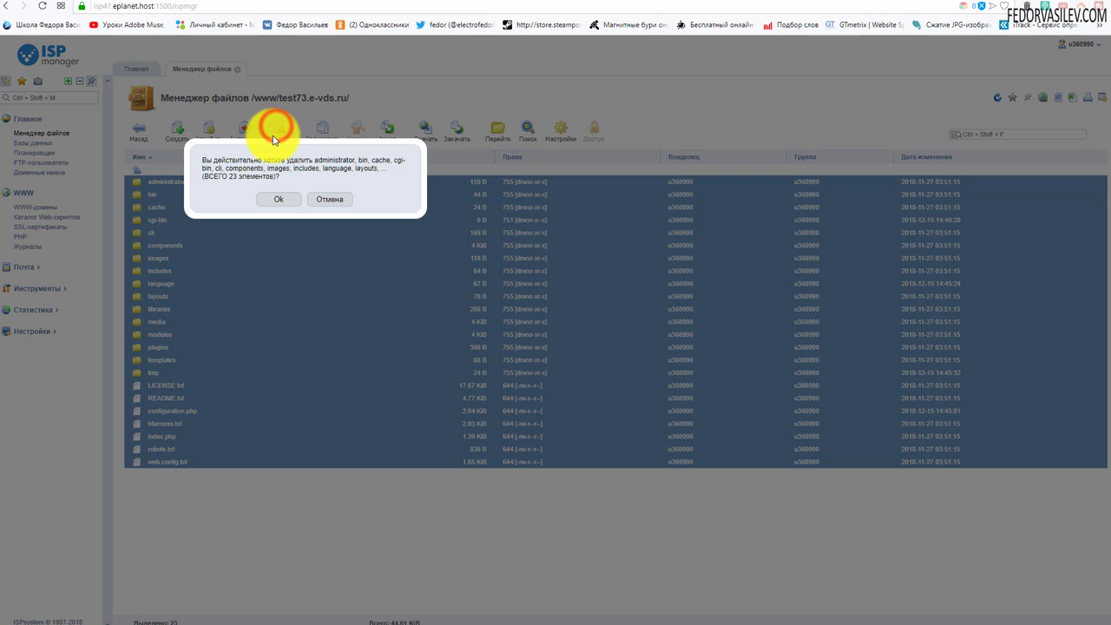
click(269, 199)
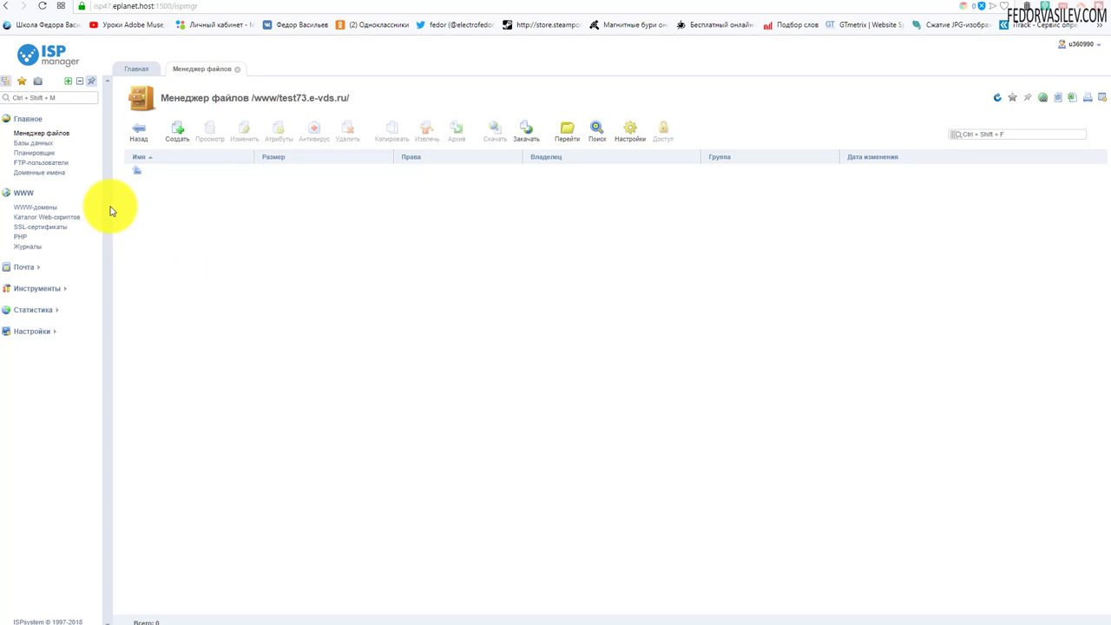
click(33, 143)
click(156, 170)
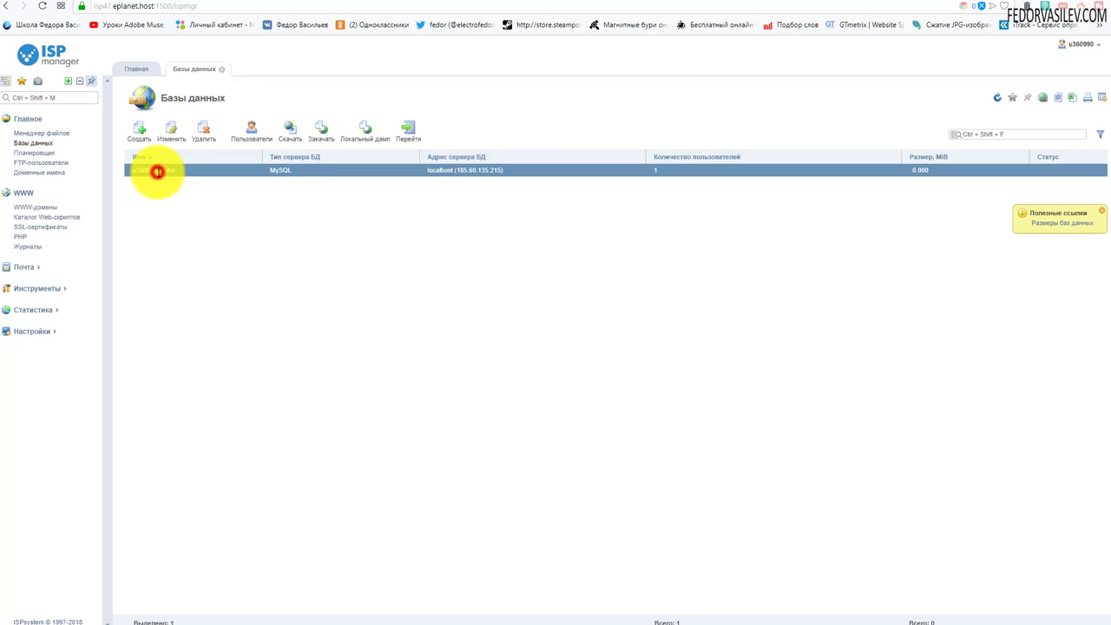
Step: Open u360990_fedor in phpMyAdmin, past the certificate warning, and drop all 78 tables
click(406, 129)
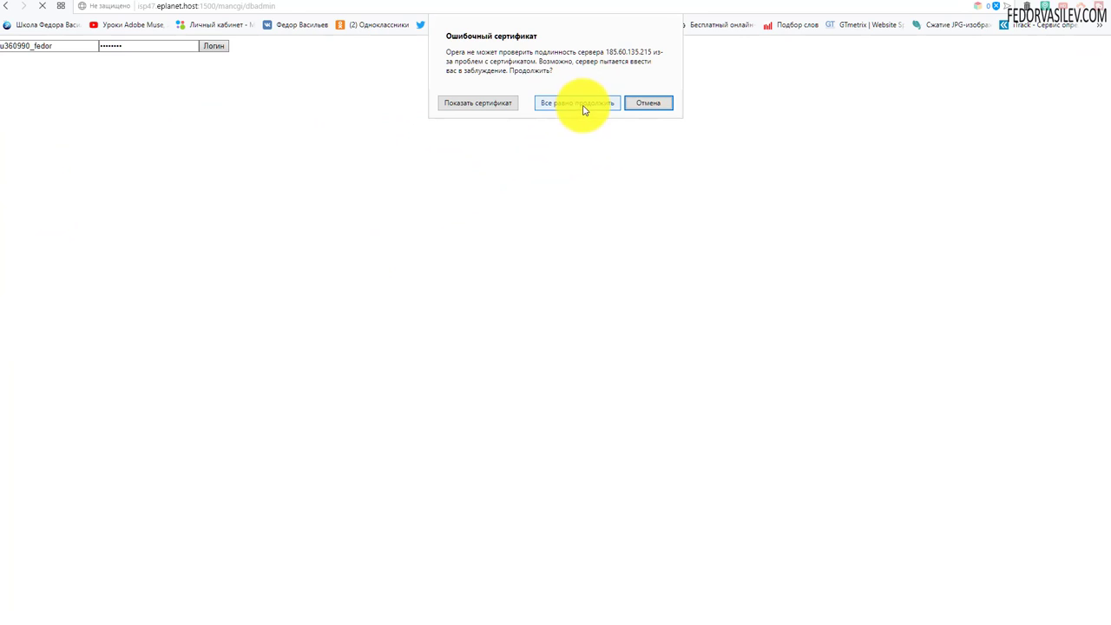
click(583, 107)
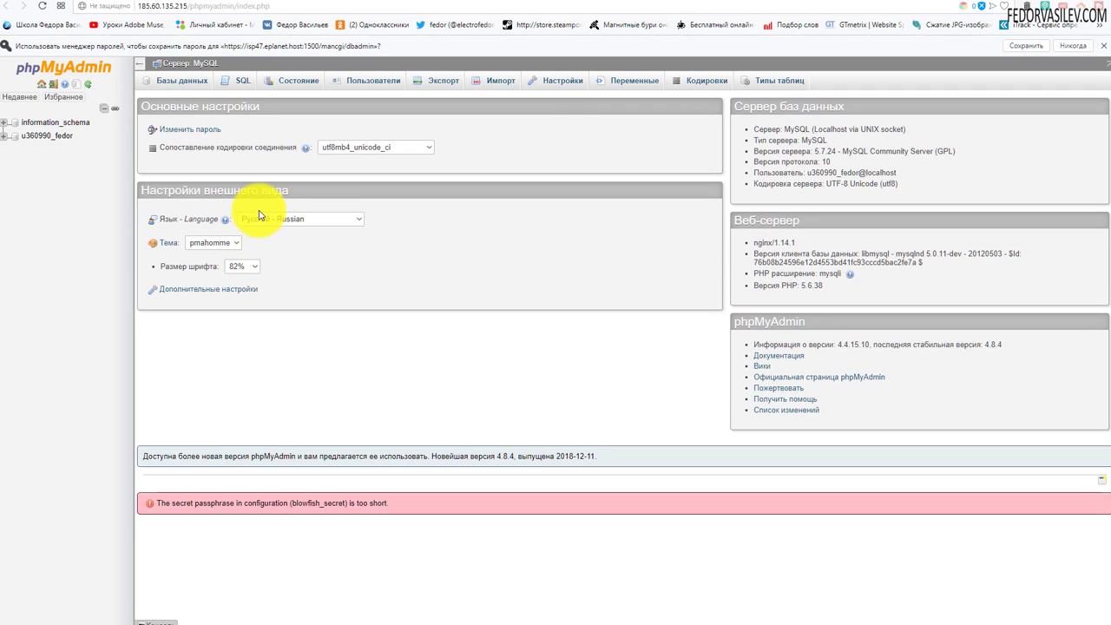
click(40, 139)
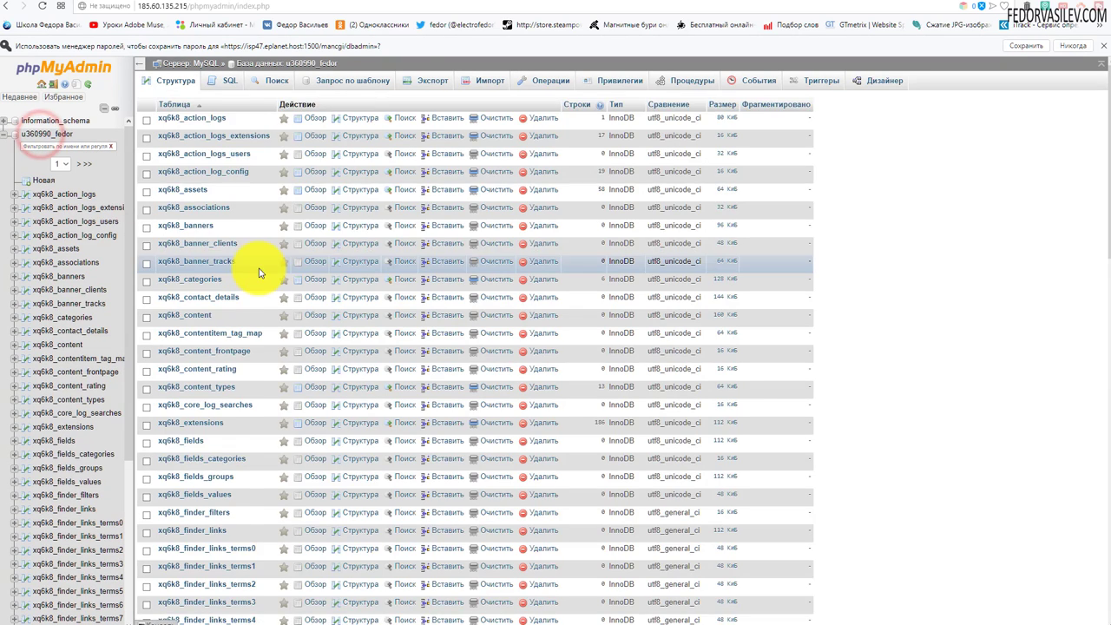
scroll(260, 261, down, 15)
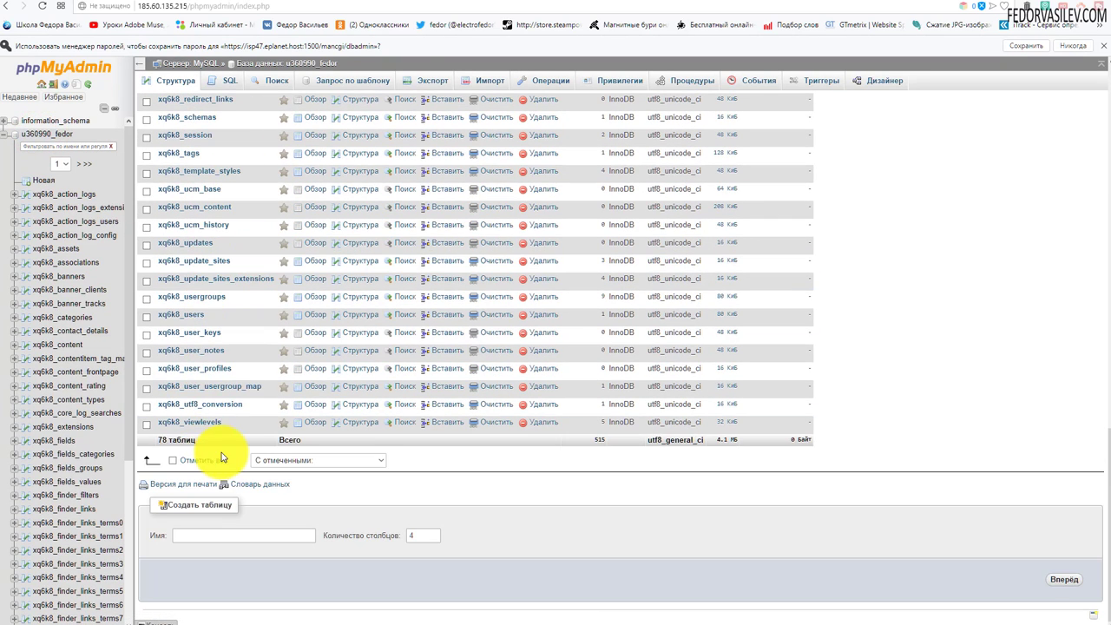
click(173, 461)
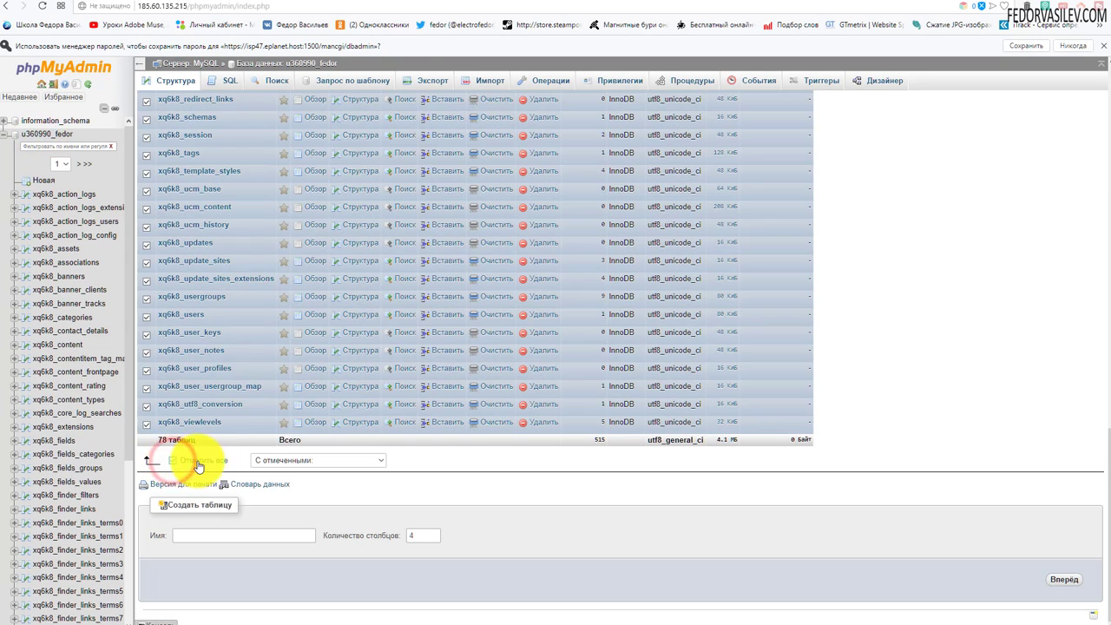
click(273, 458)
click(280, 520)
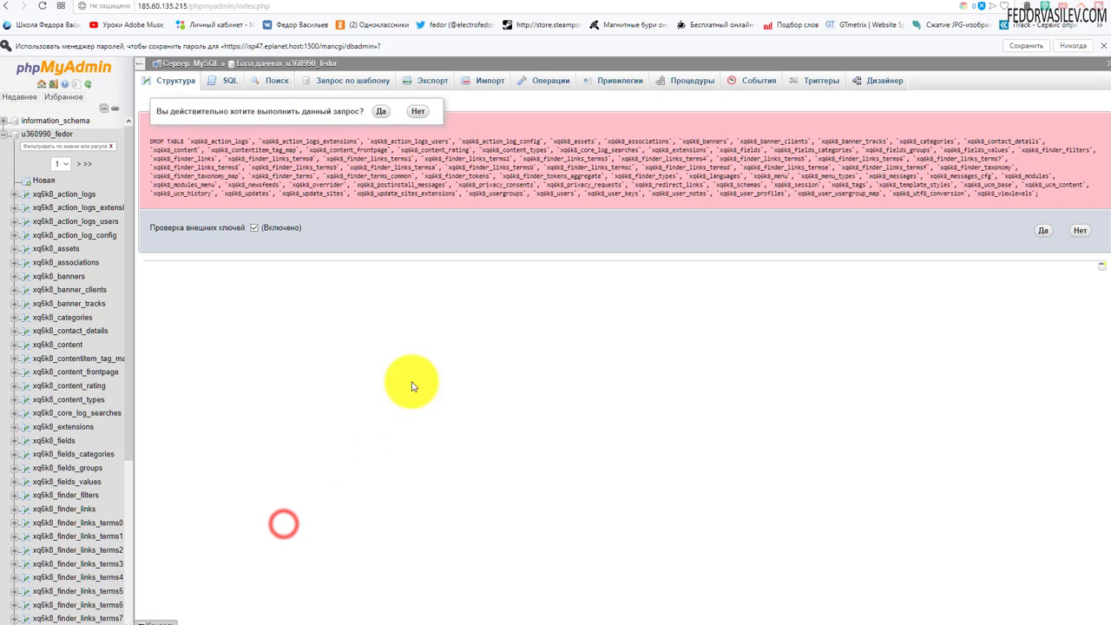
click(1044, 232)
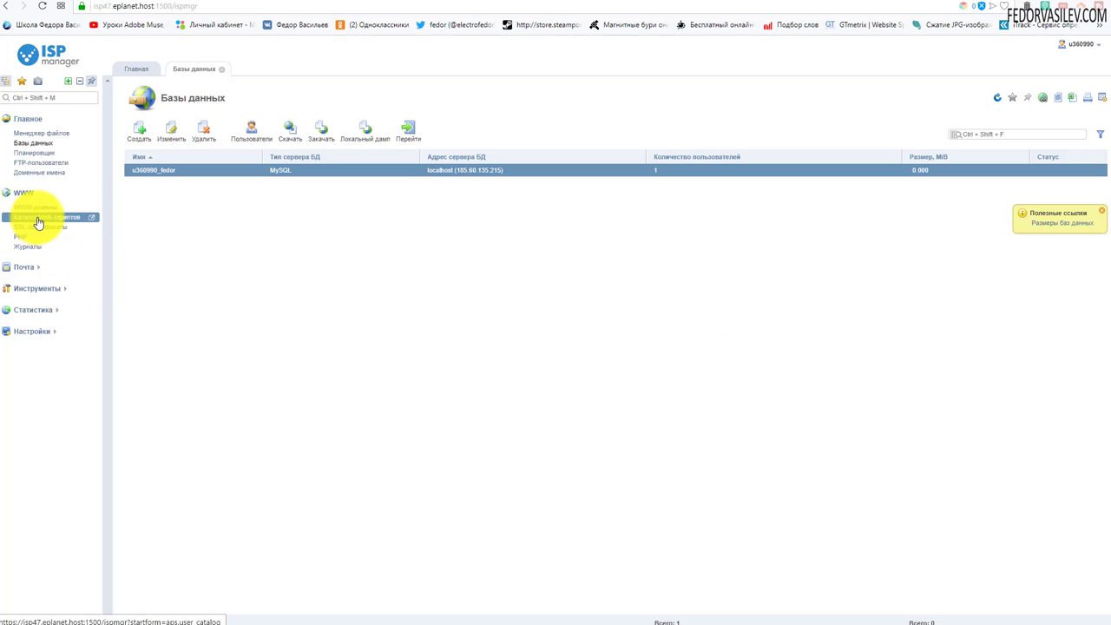
Step: Open WWW > Каталог Web-скриптов in the ISPmanager sidebar
click(38, 219)
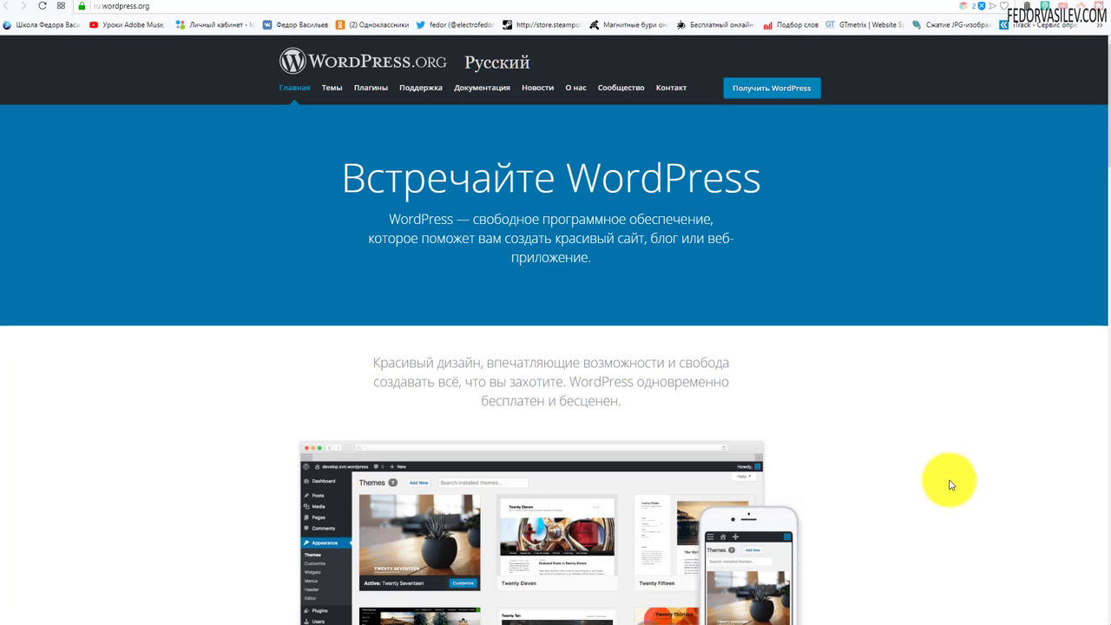
Step: Download WordPress 5.0.1 and save wordpress-5.0.1-ru_RU.zip to disk
click(762, 94)
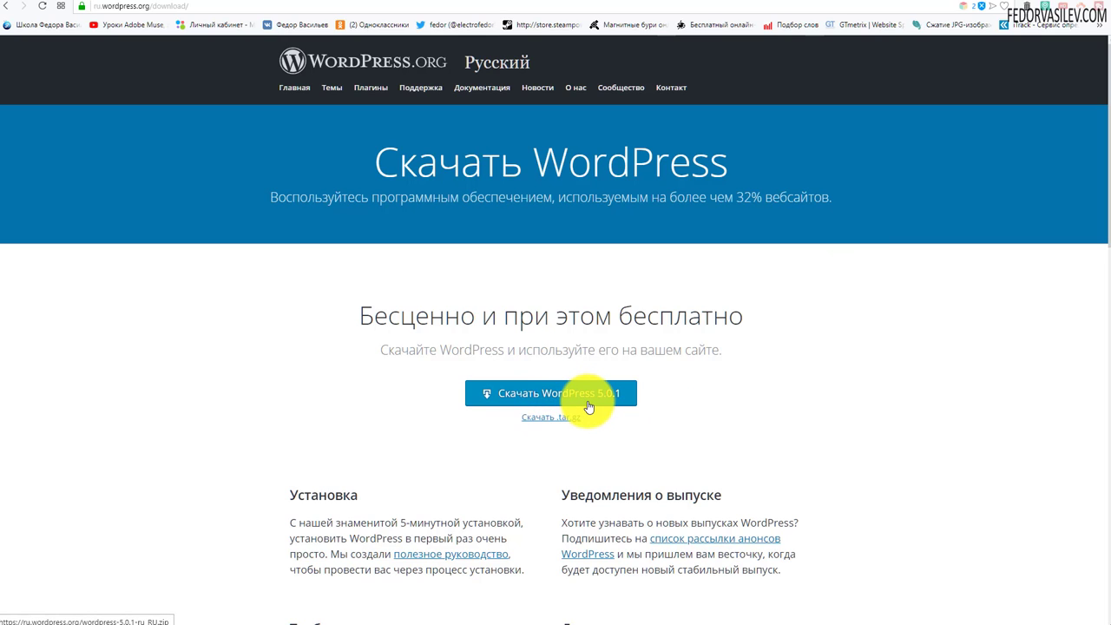
click(512, 392)
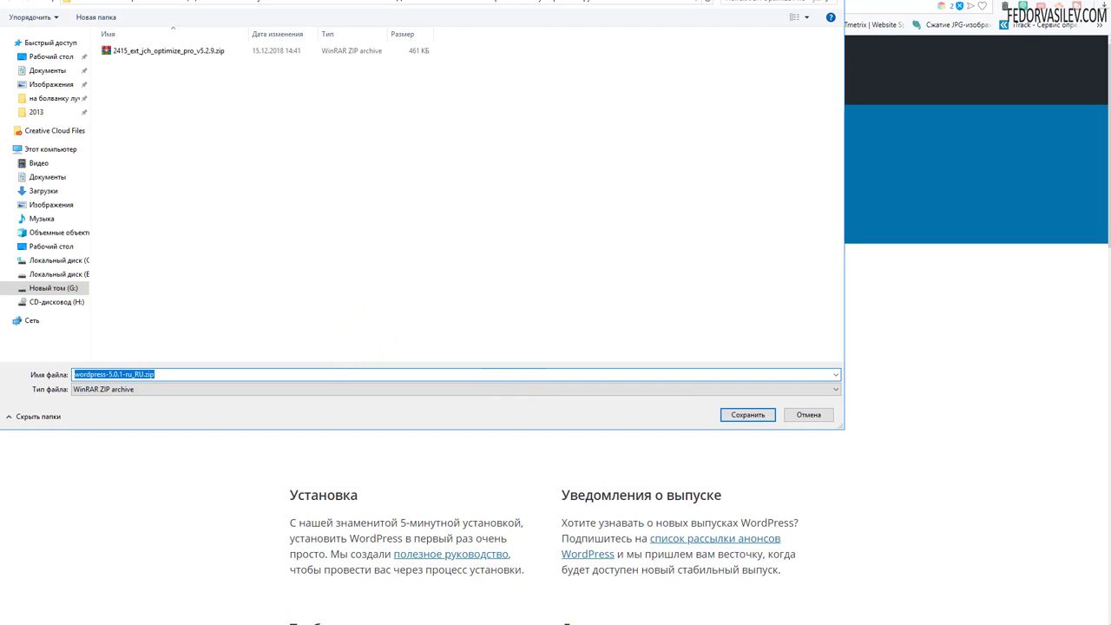
click(744, 396)
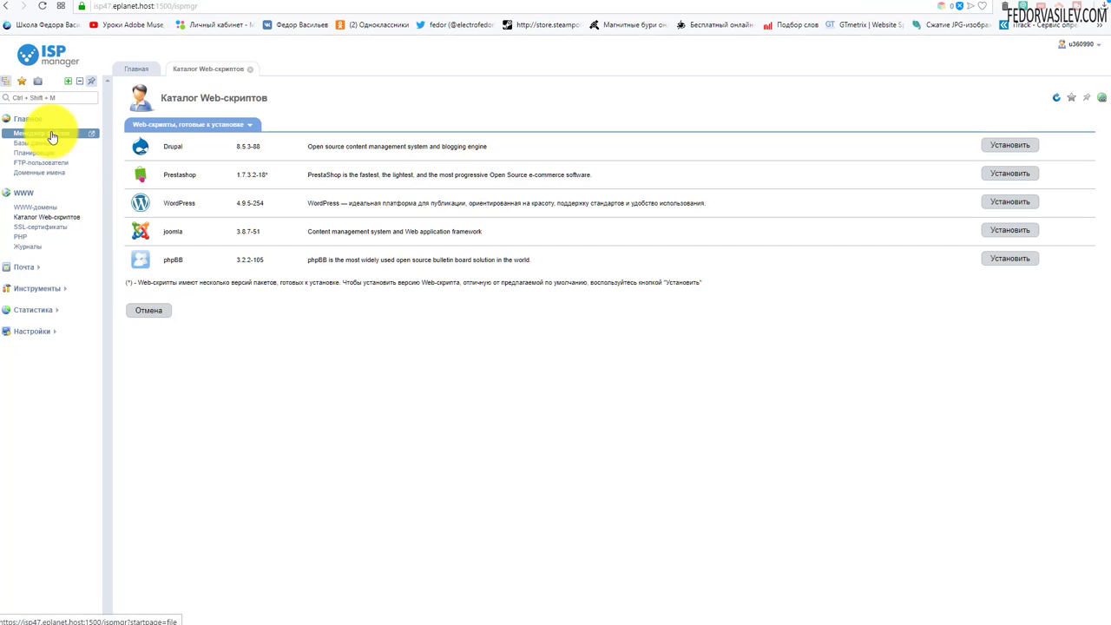
Step: Open the /www/test73.e-vds.ru folder in the file manager
click(48, 133)
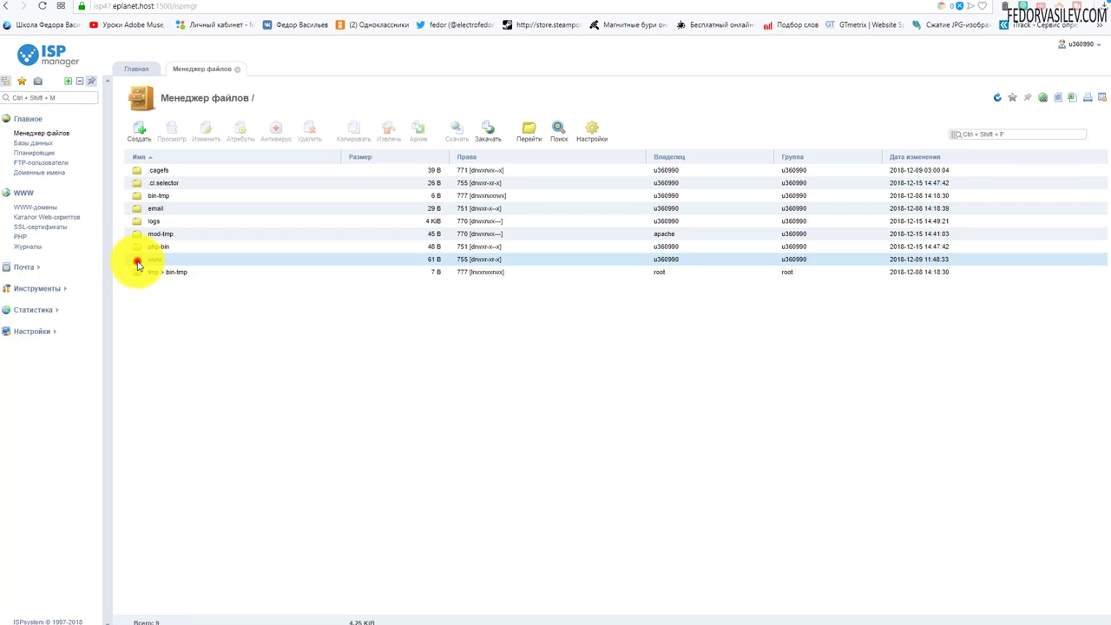
double_click(136, 259)
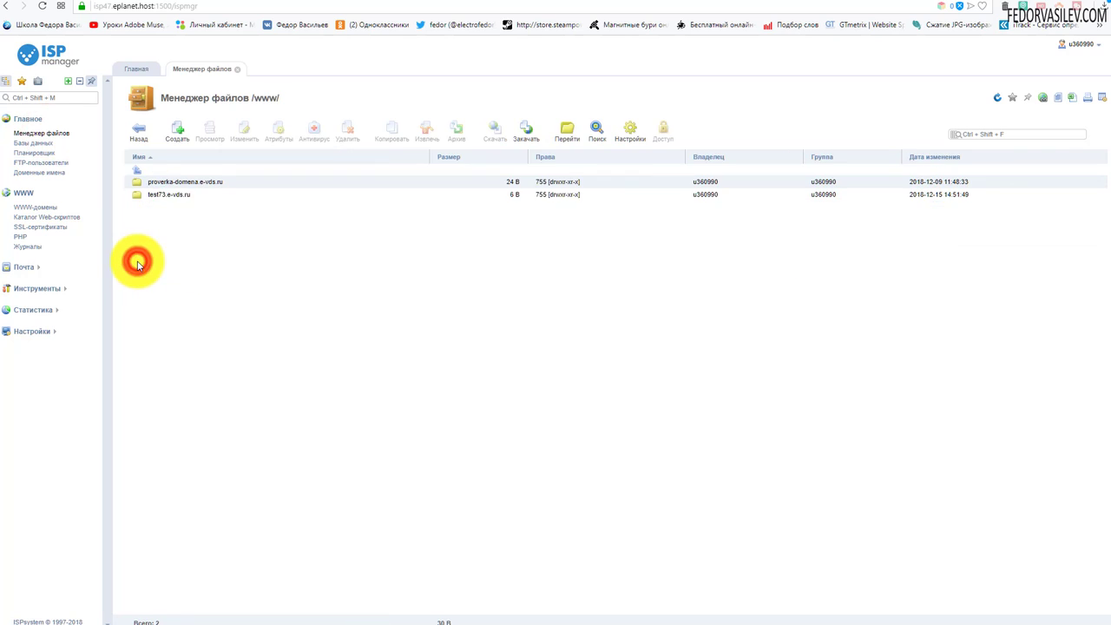
double_click(137, 197)
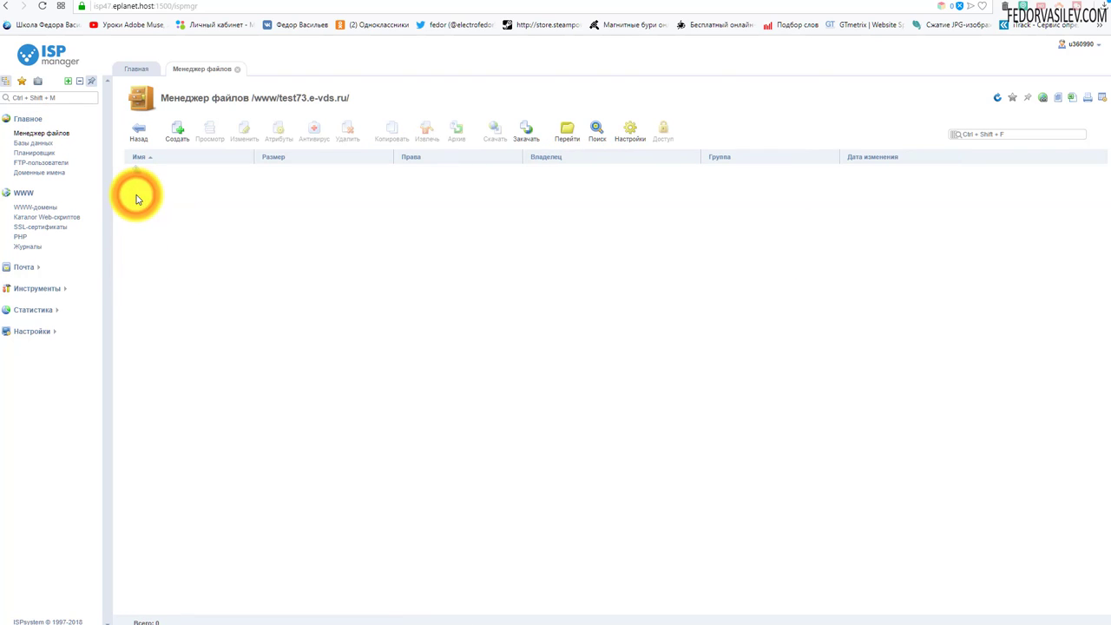
Step: Upload wordpress-5.0.1-ru_RU.zip from the computer into this folder
click(528, 130)
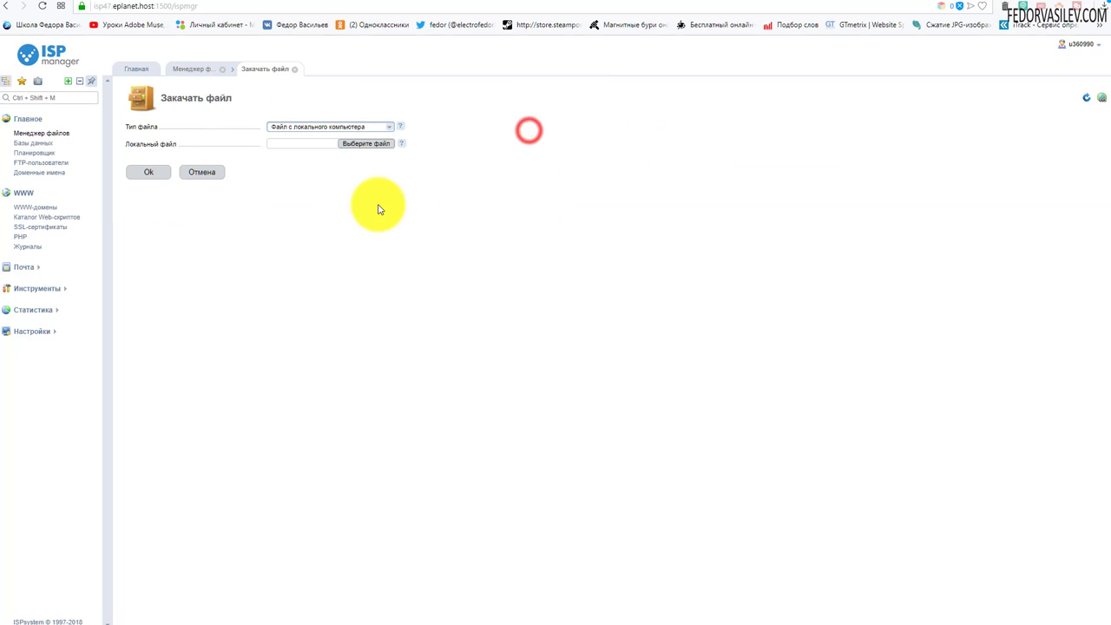
click(353, 145)
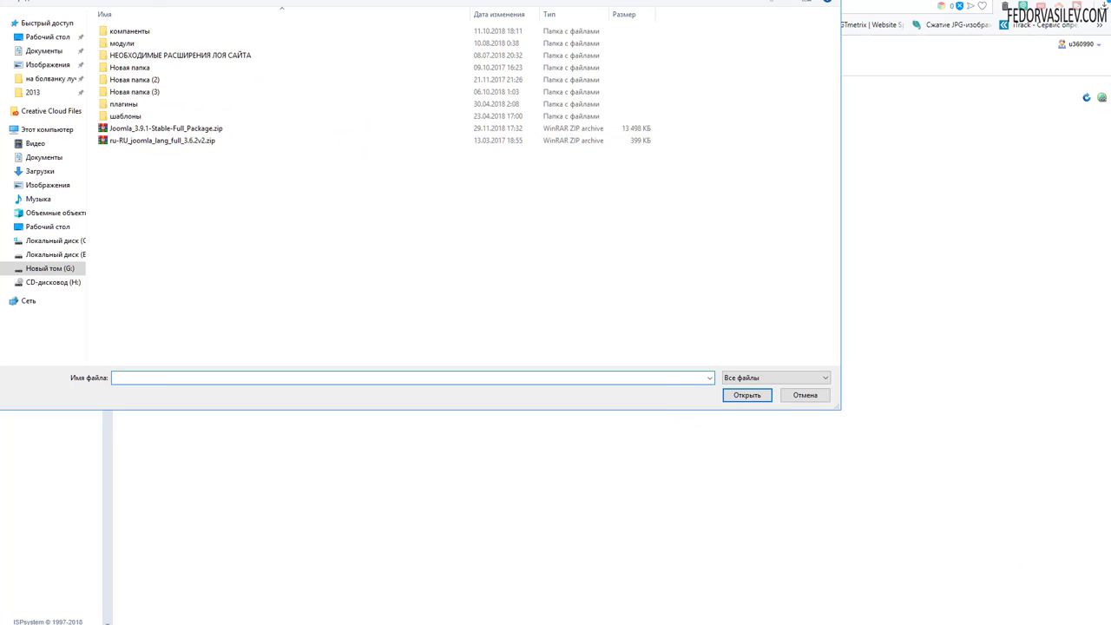
click(126, 47)
click(744, 398)
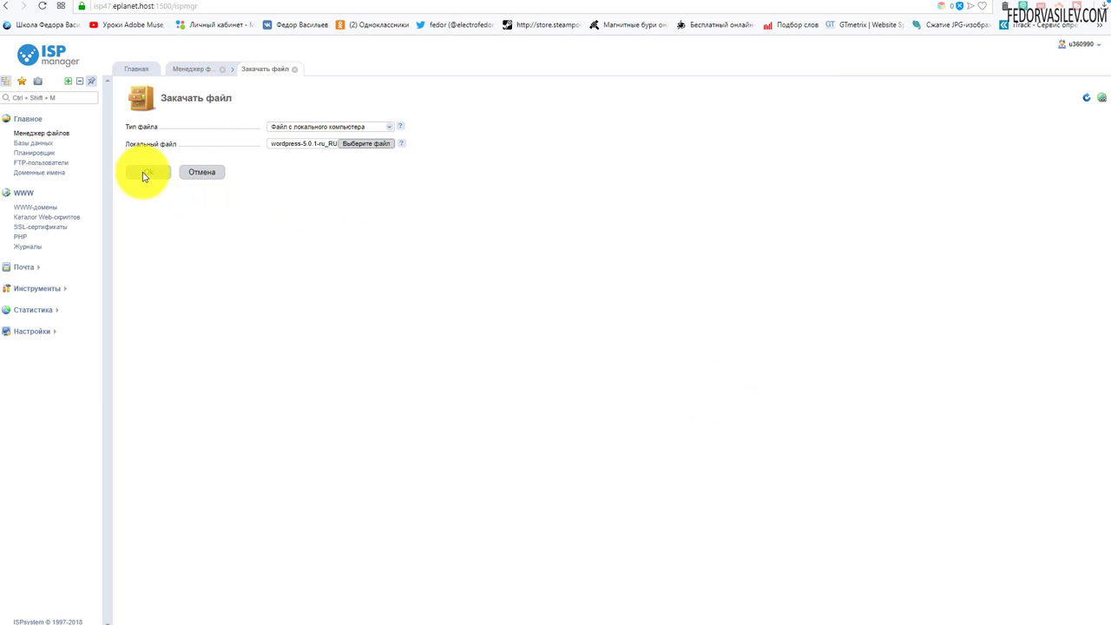
click(145, 174)
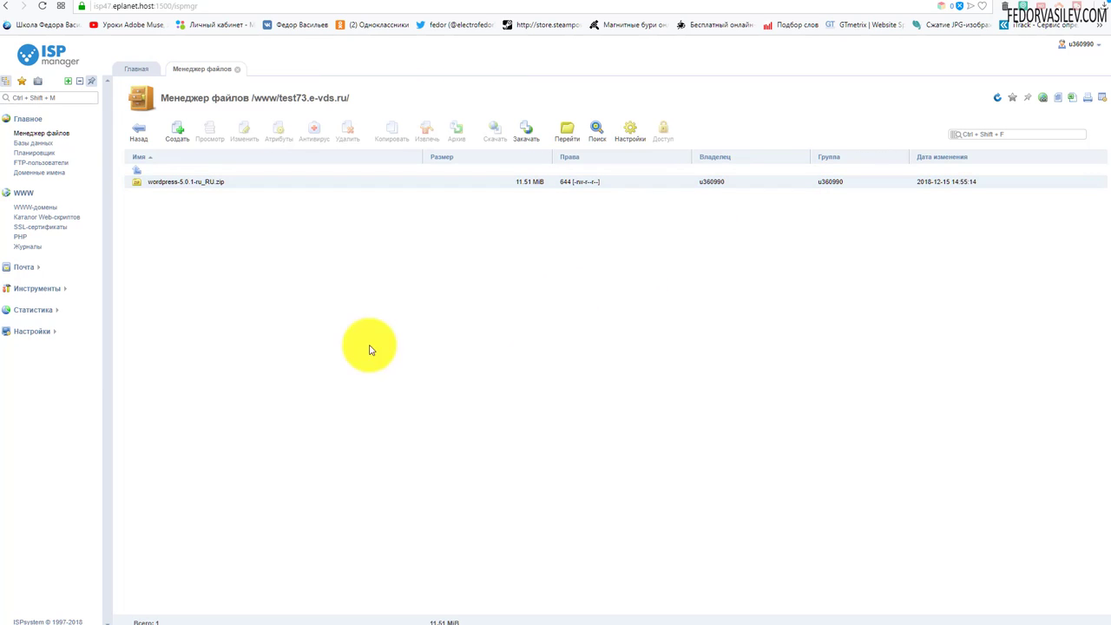
Step: Extract wordpress-5.0.1-ru_RU.zip into test73.e-vds.ru
click(165, 181)
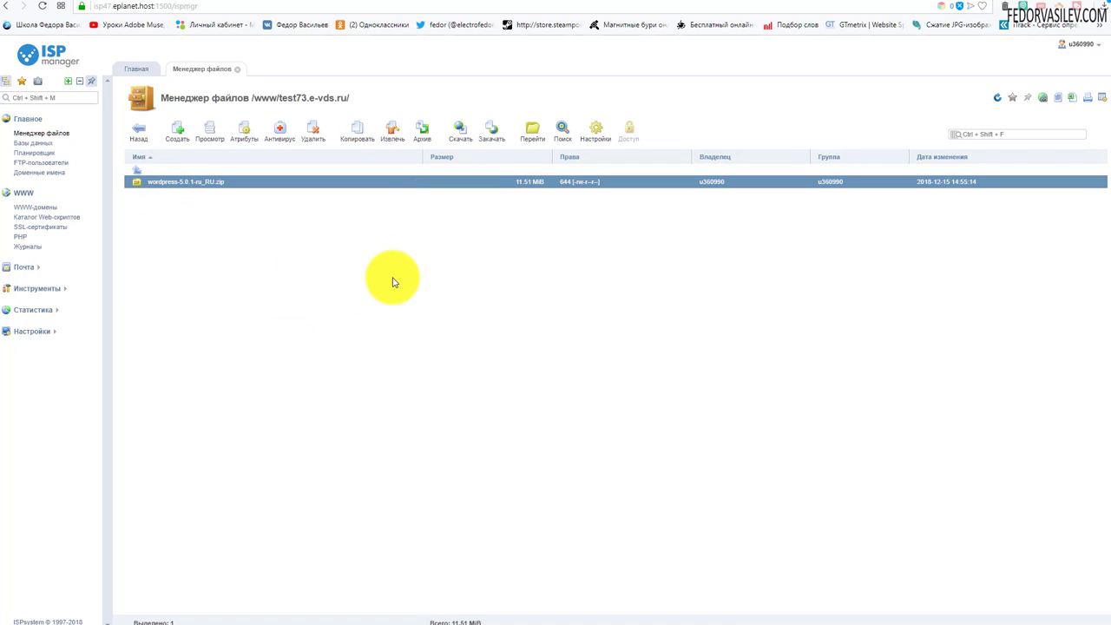
click(388, 139)
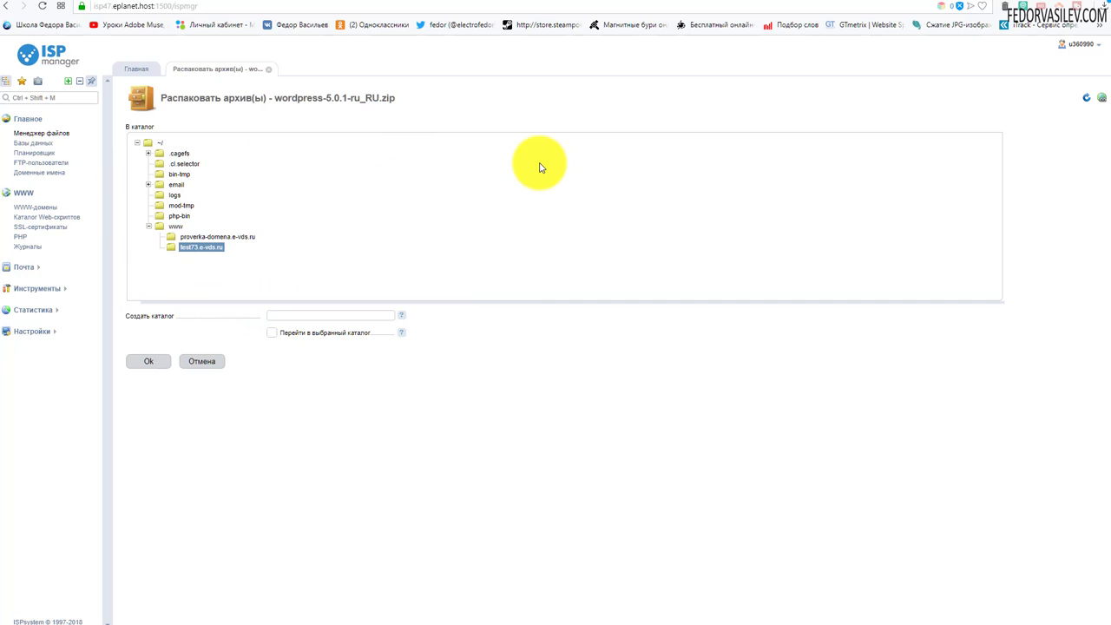
click(143, 364)
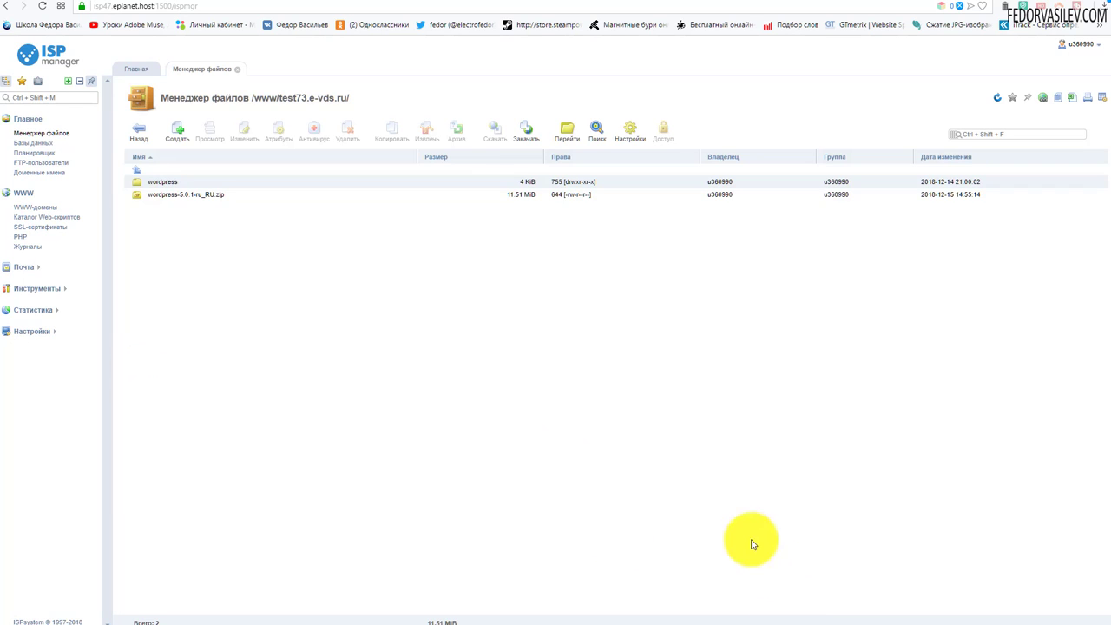
Step: Delete the wordpress-5.0.1-ru_RU.zip archive
click(167, 194)
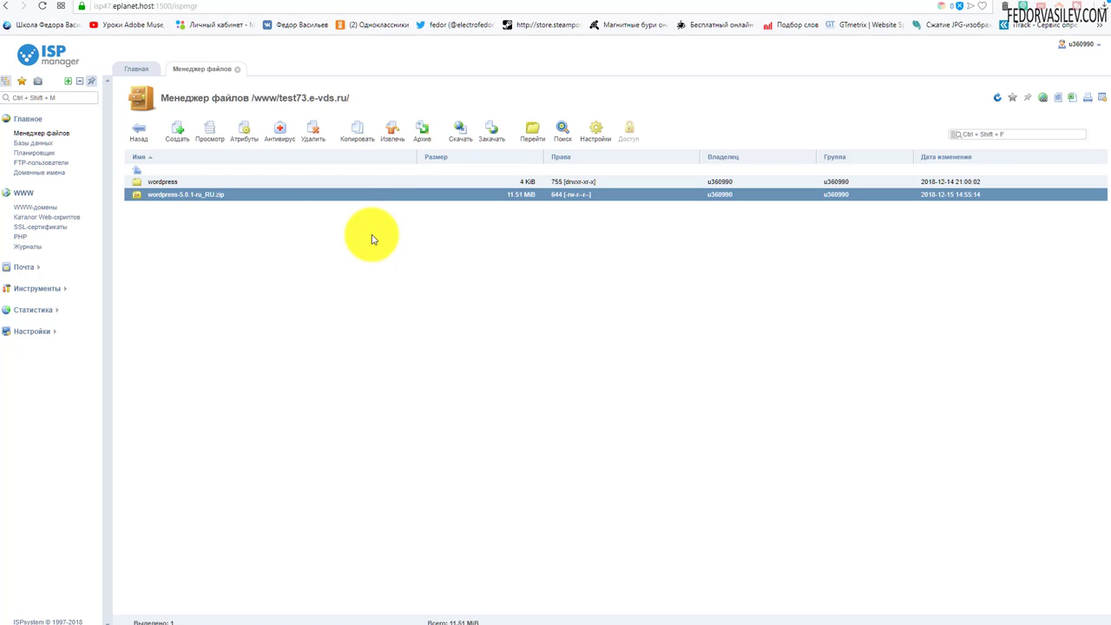
click(320, 129)
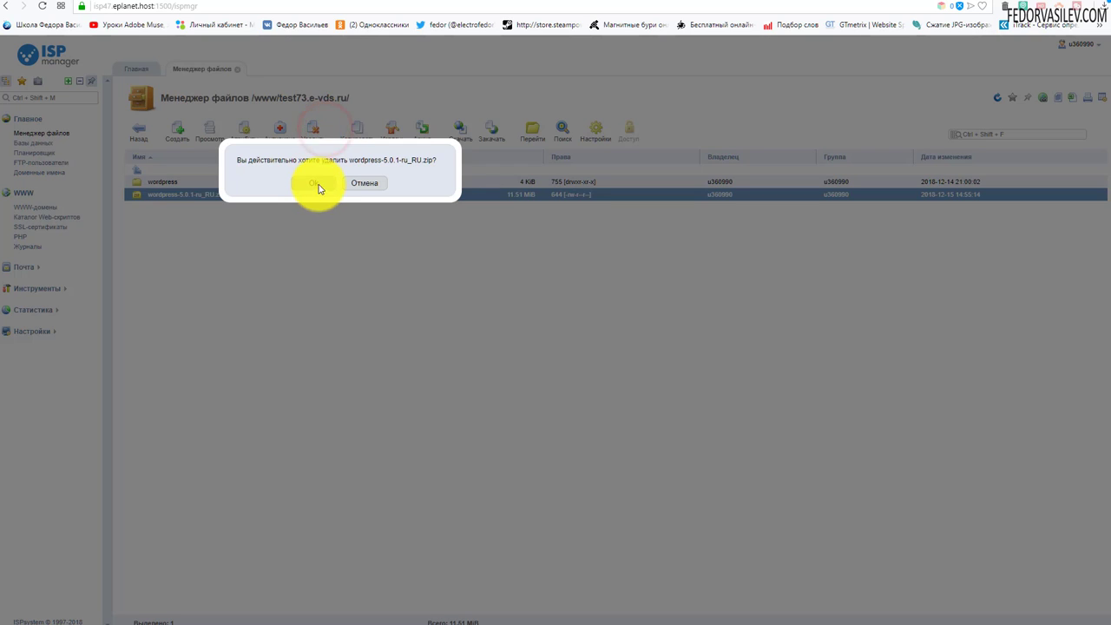
click(322, 183)
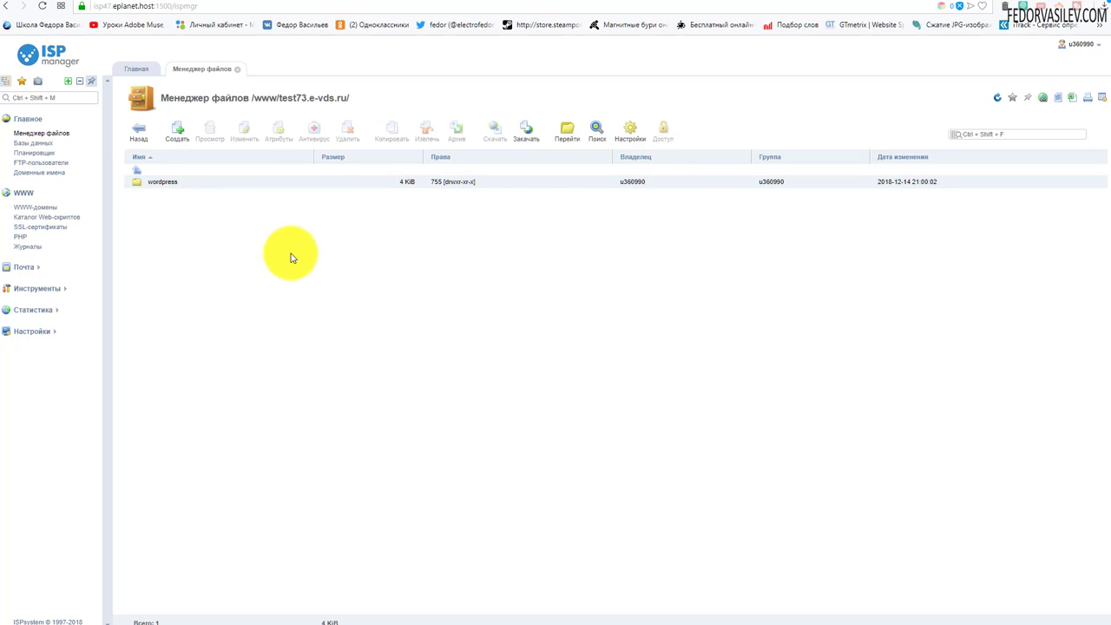
Step: Copy all 19 items from the wordpress folder into test73.e-vds.ru
double_click(136, 182)
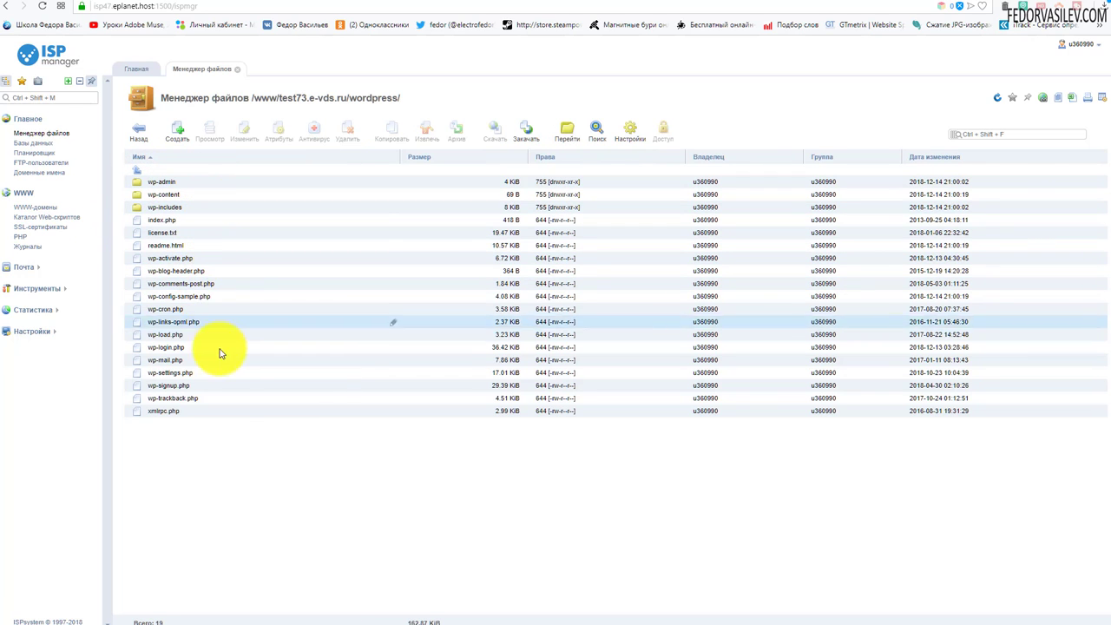
click(212, 412)
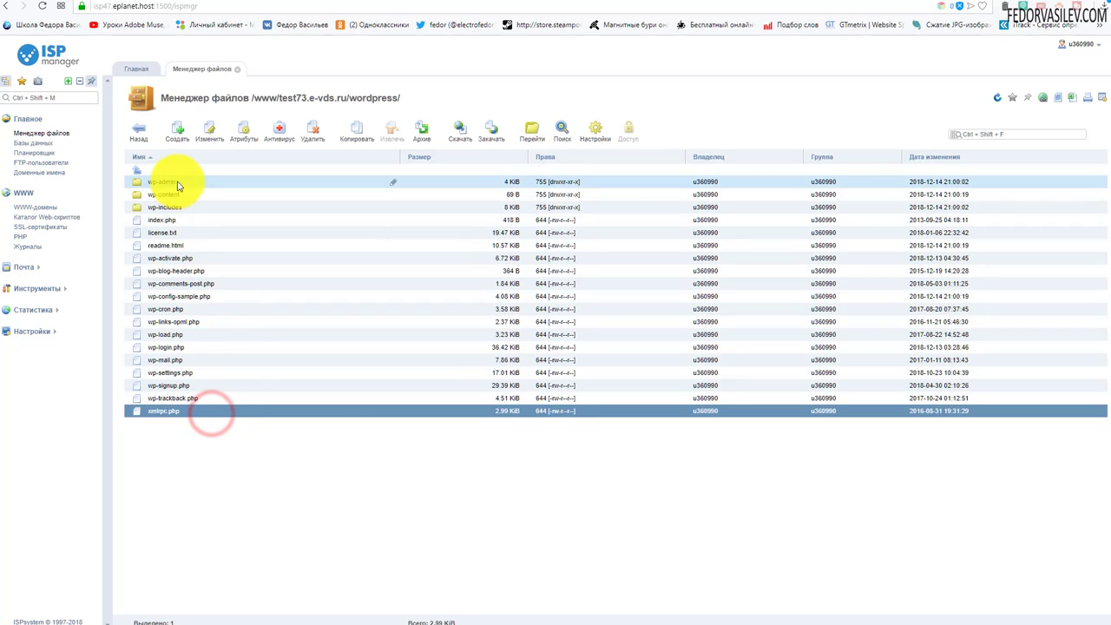
shift+click(177, 184)
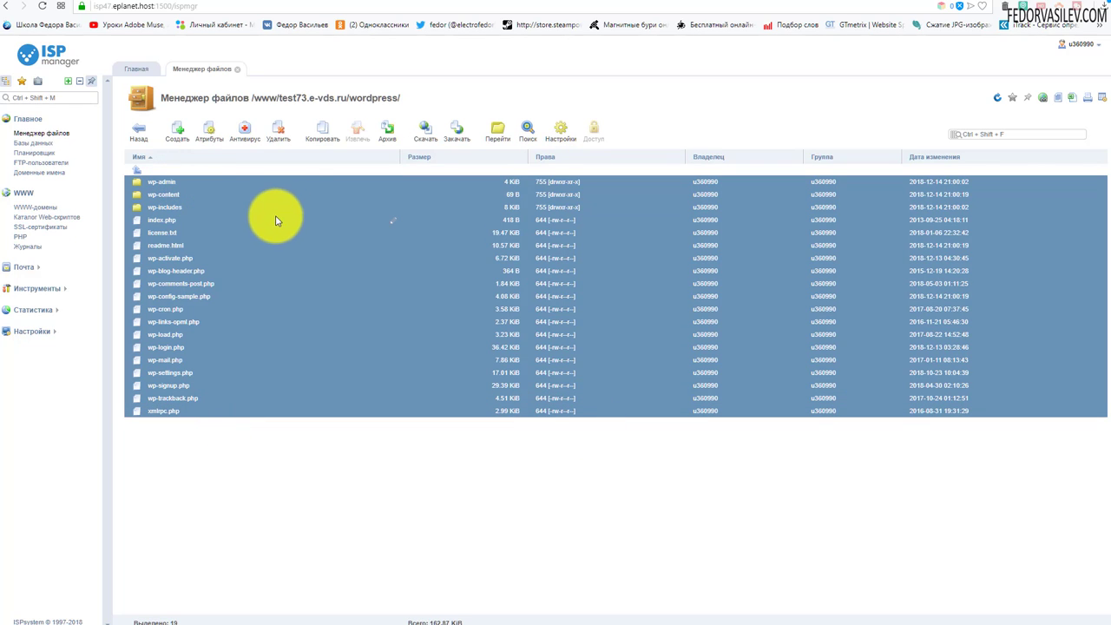
click(311, 131)
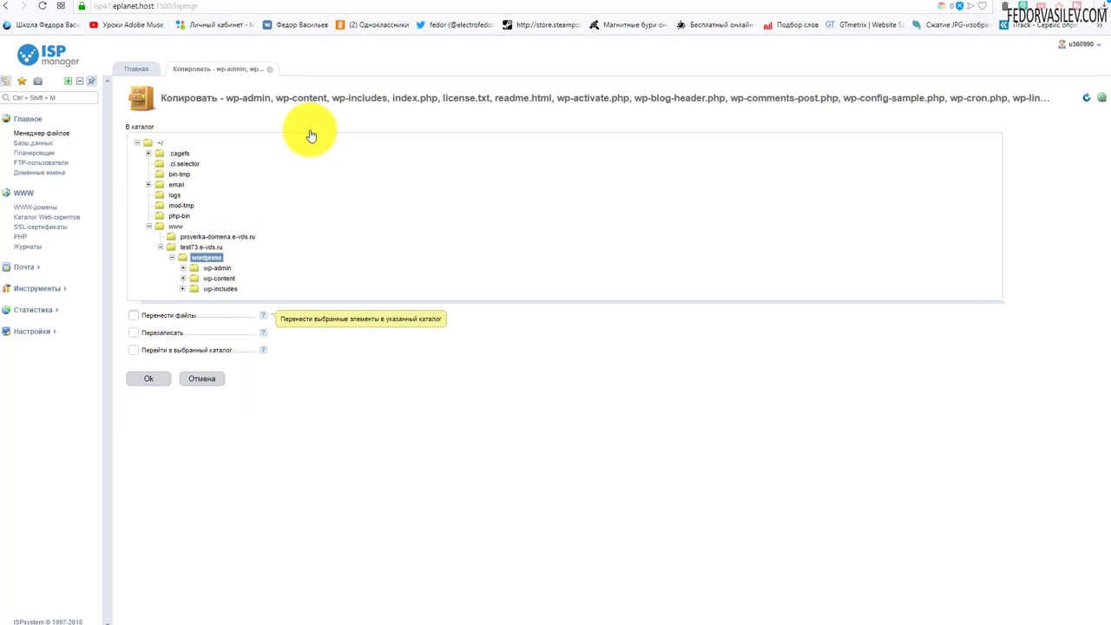
click(189, 249)
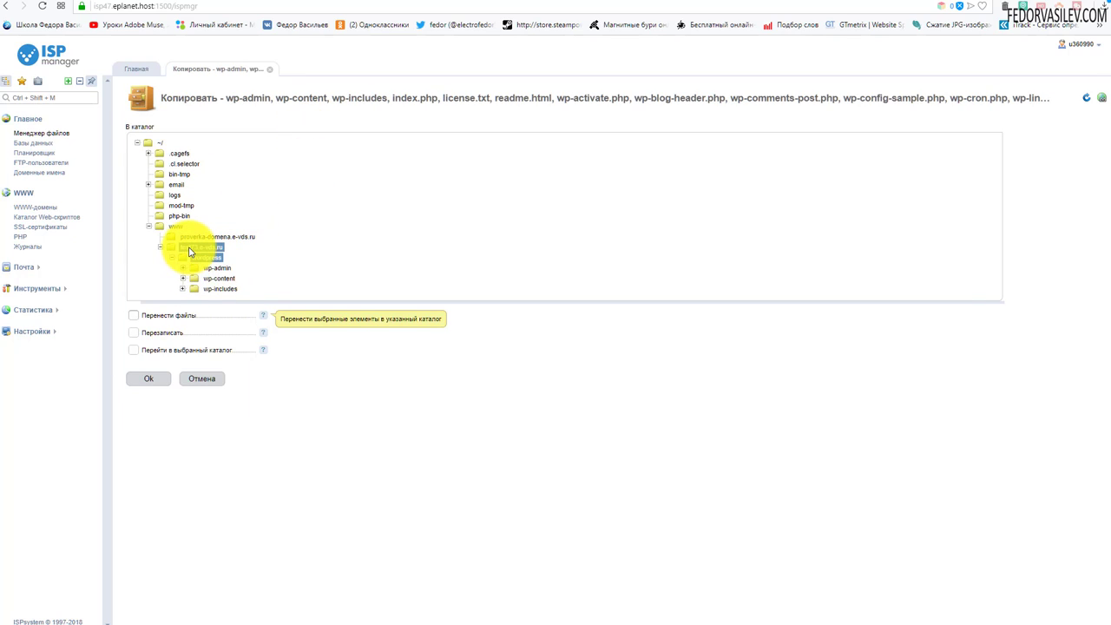
click(187, 251)
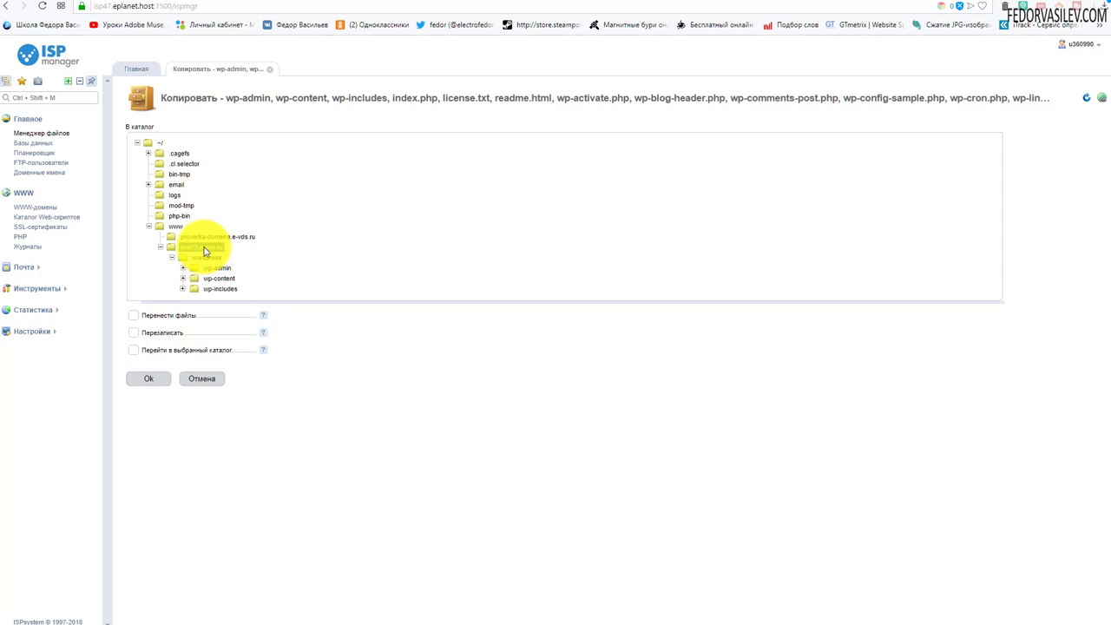
click(149, 378)
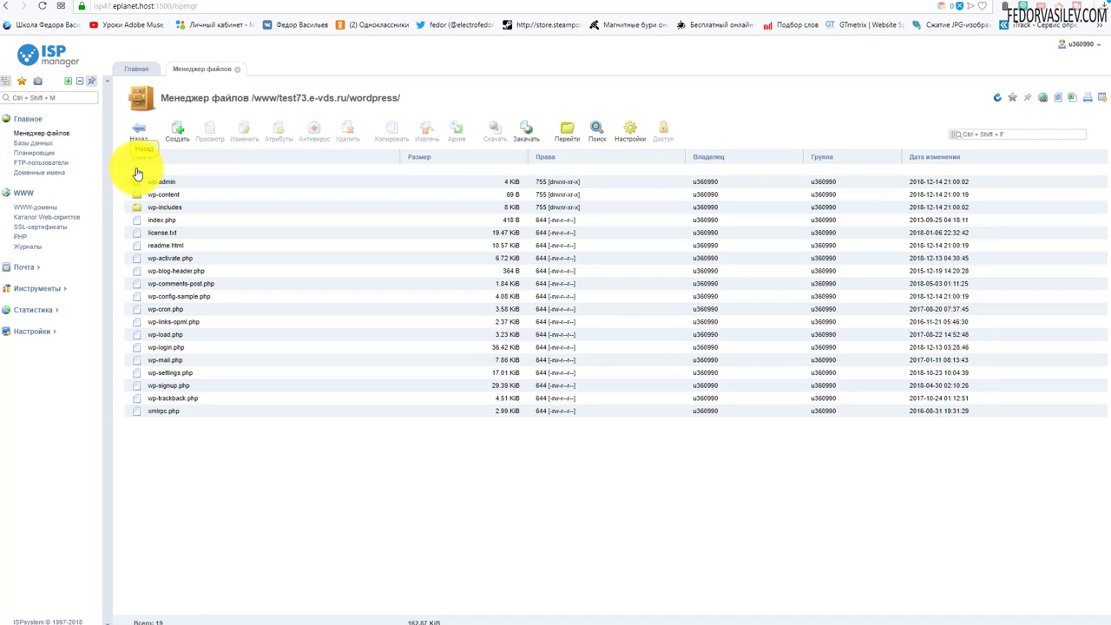
Step: Navigate back to /www/test73.e-vds.ru to see the copied files
double_click(135, 170)
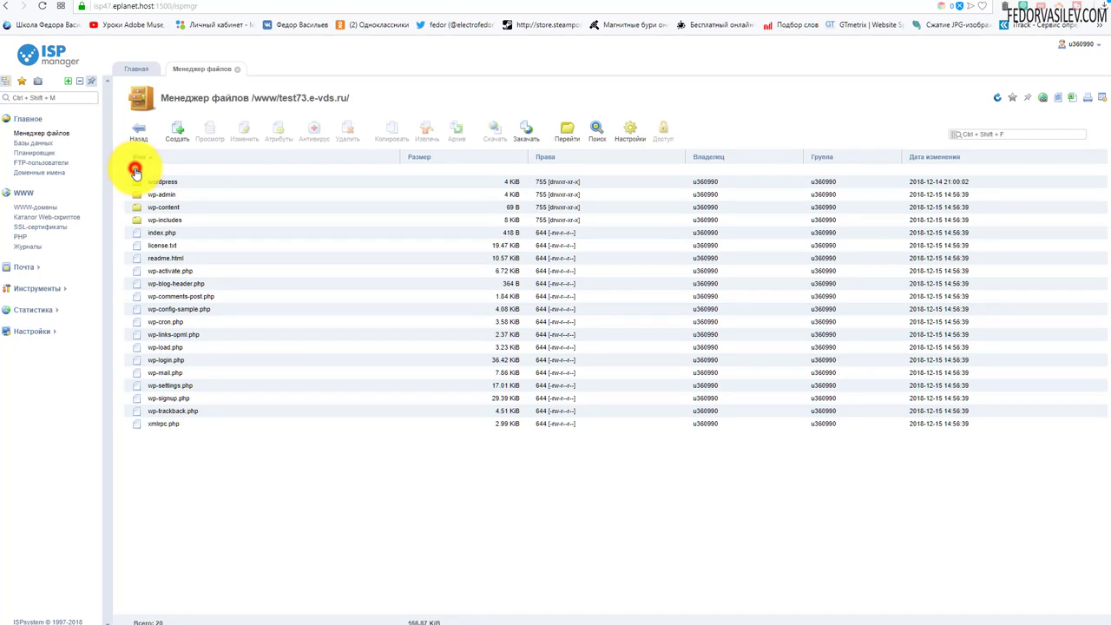
double_click(135, 170)
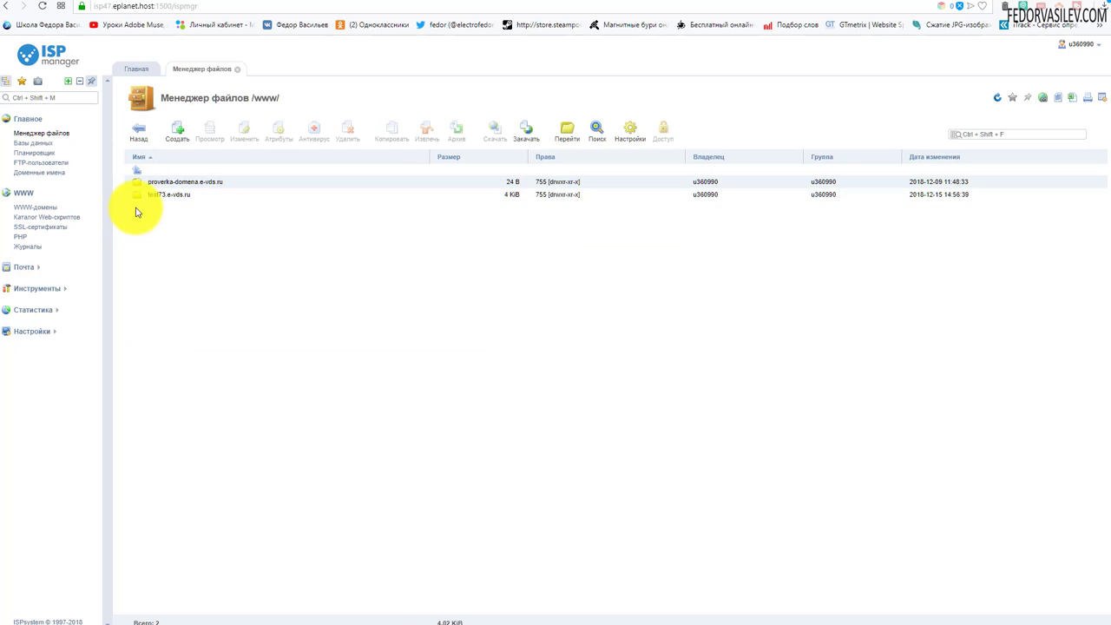
double_click(134, 197)
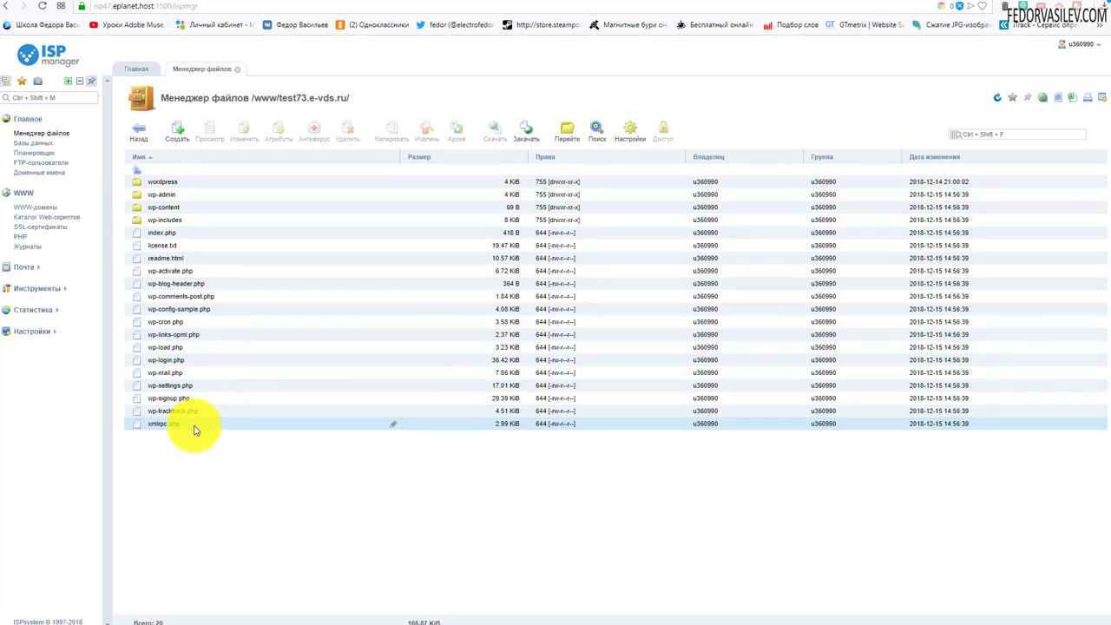
Step: Delete the leftover wordpress folder and switch to the test73.e-vds.ru site tab
click(180, 184)
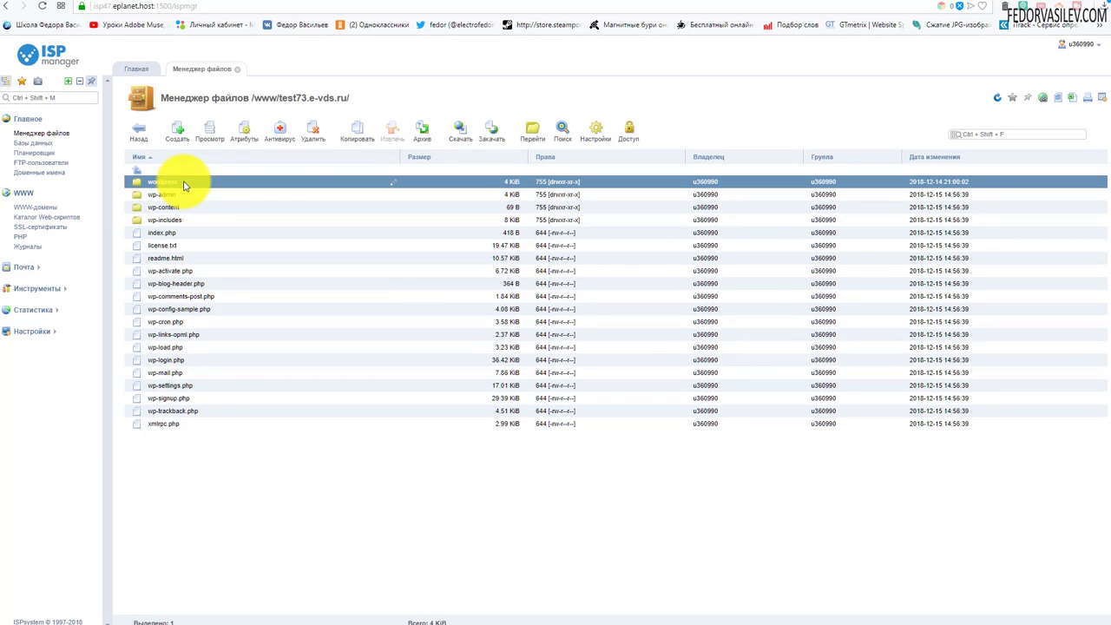
click(312, 131)
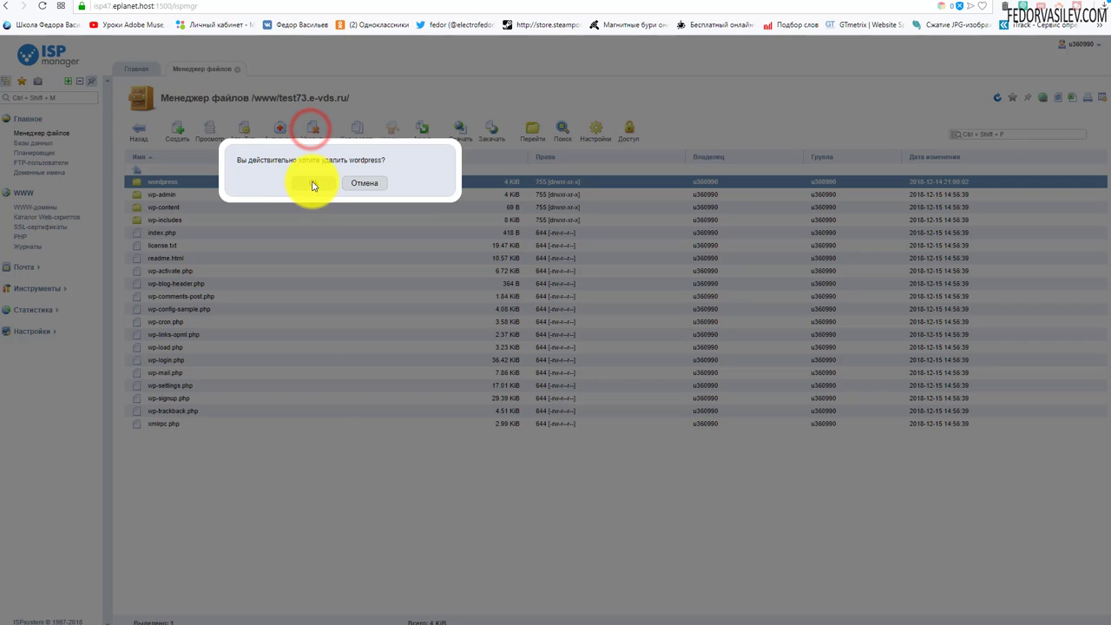
click(312, 184)
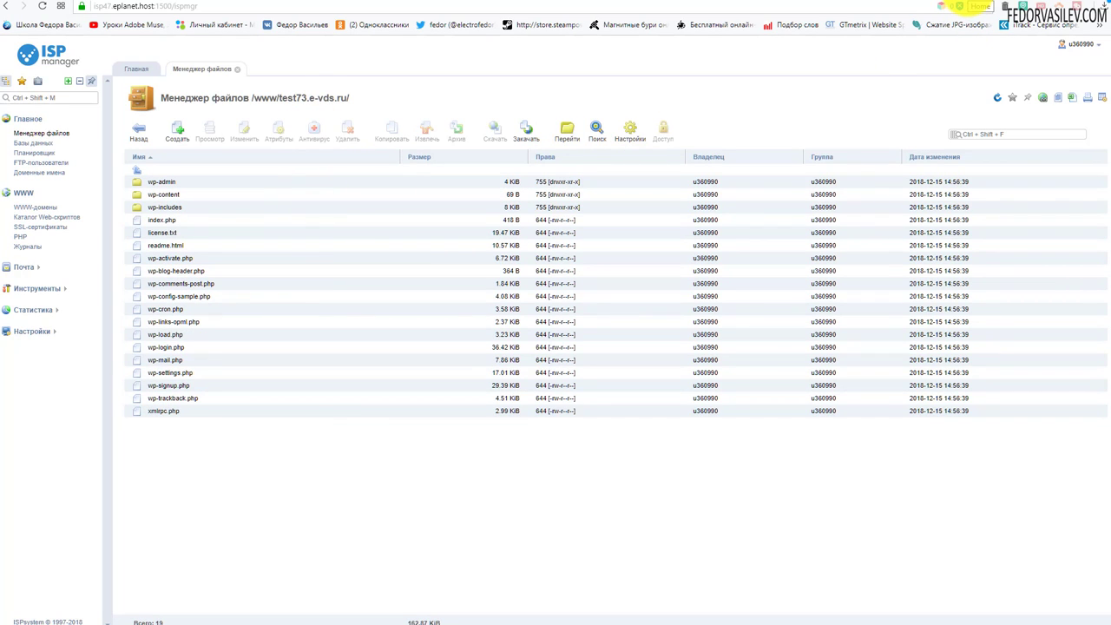
click(961, 6)
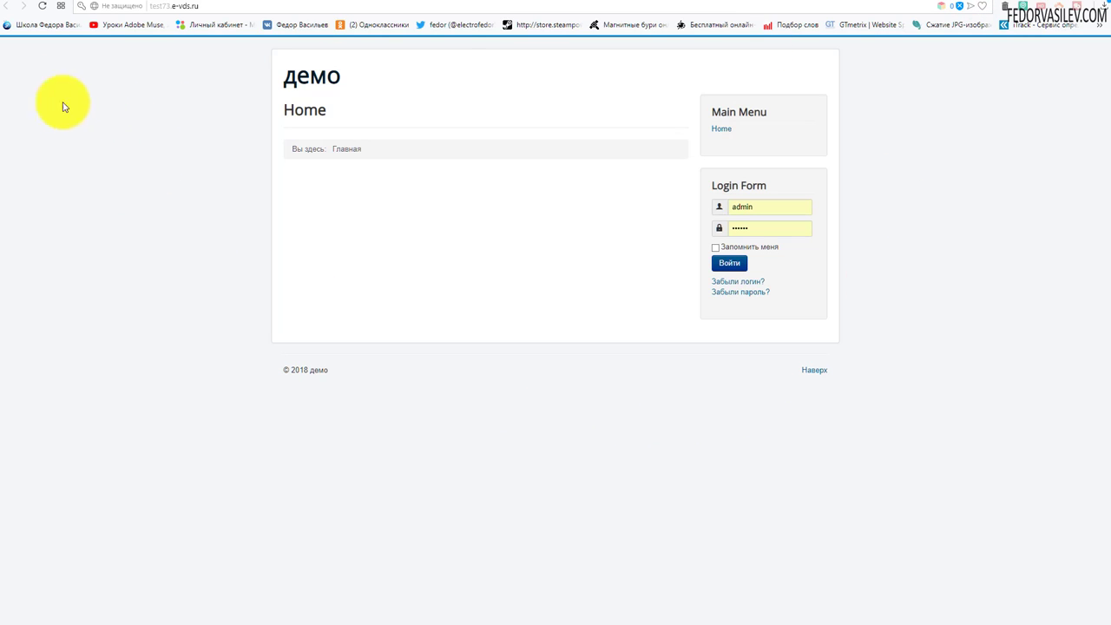
Step: Reload the site, choose Вперёд! to reach the database form, then return to ISPmanager
click(41, 7)
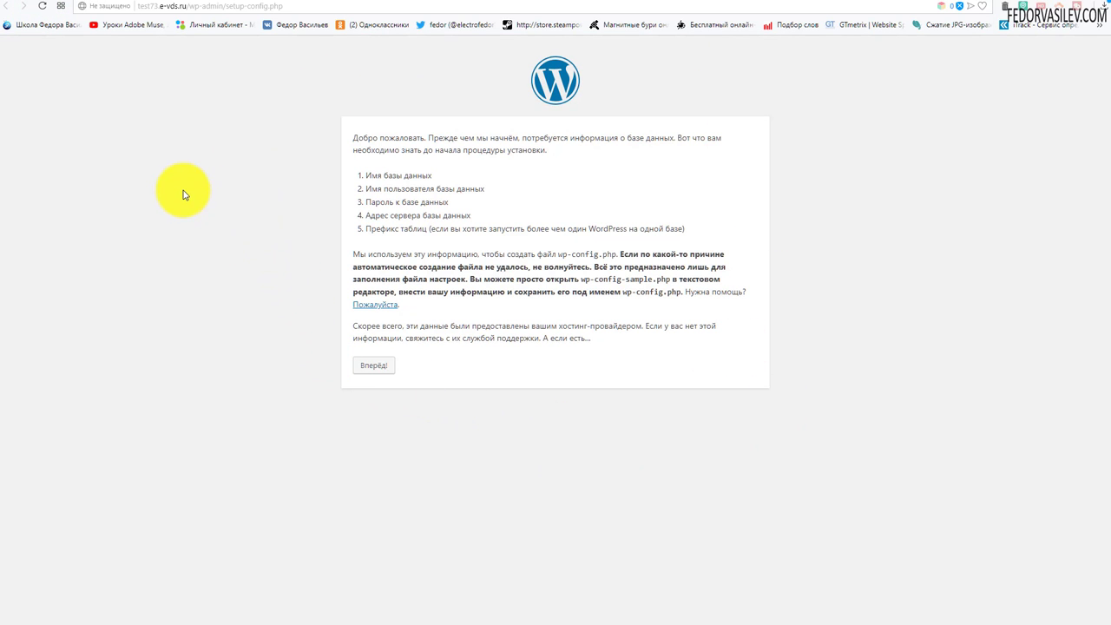
click(370, 365)
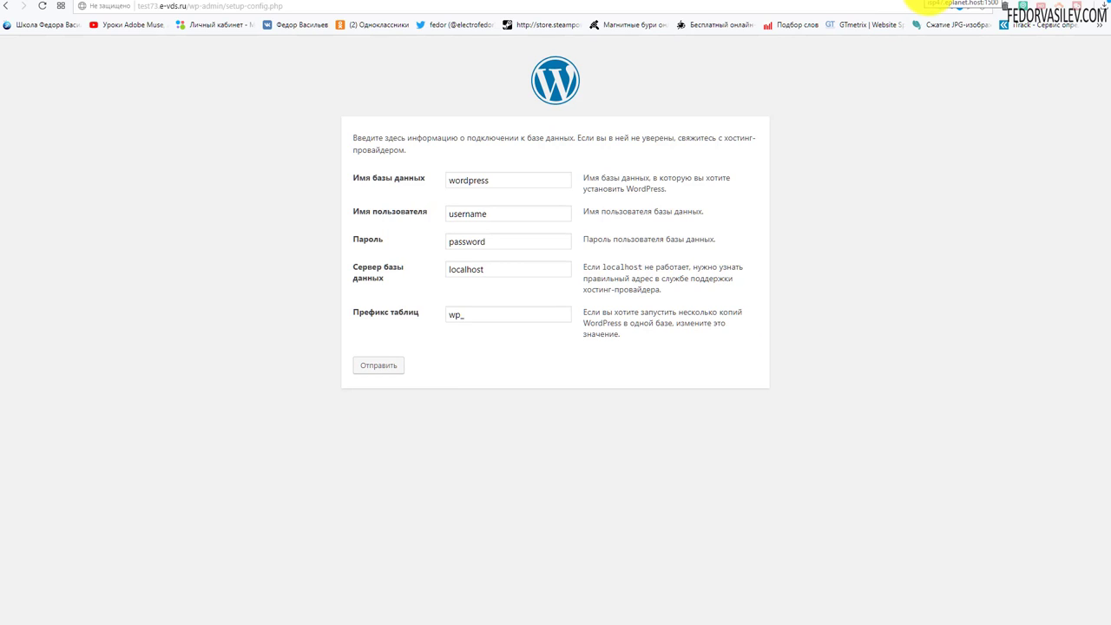
click(930, 3)
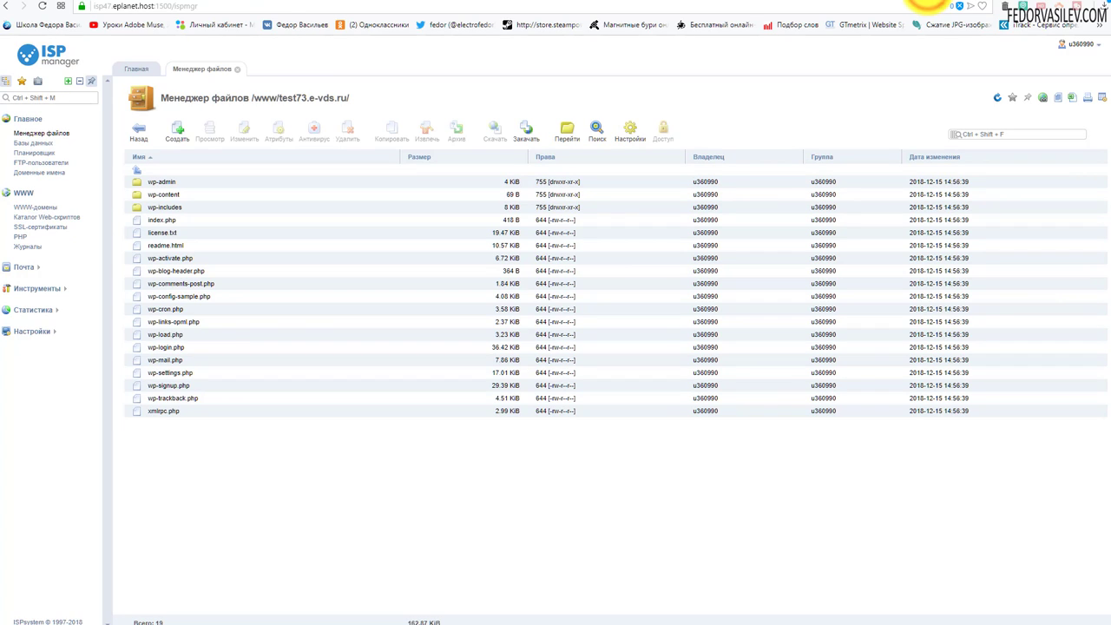
Step: Copy the database name from the Databases list and return to the WordPress setup tab
click(45, 146)
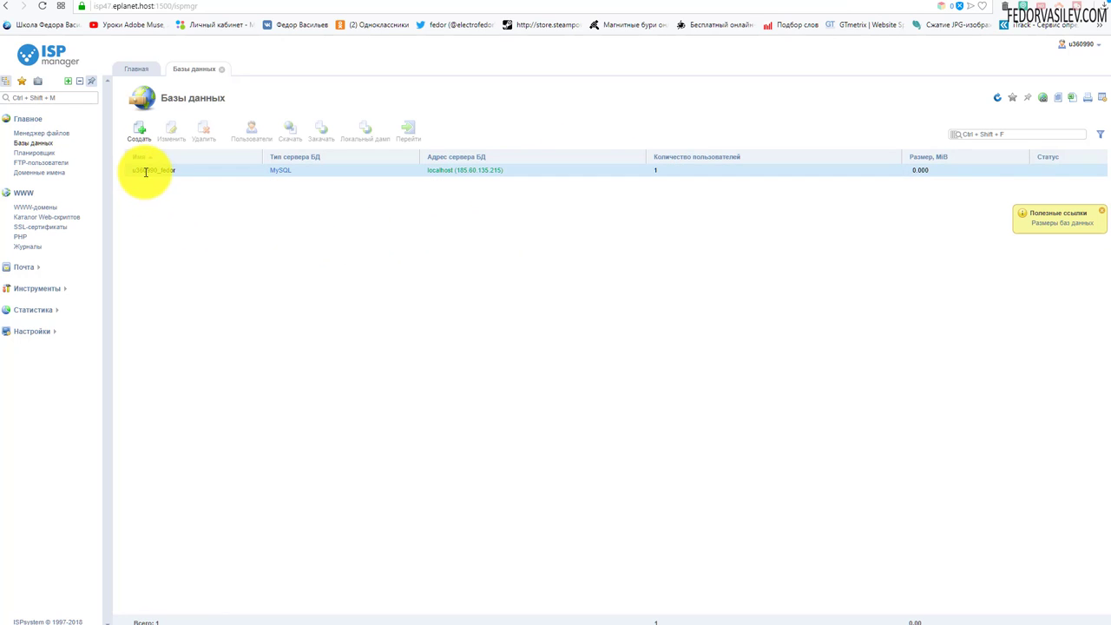
drag(178, 170, 132, 172)
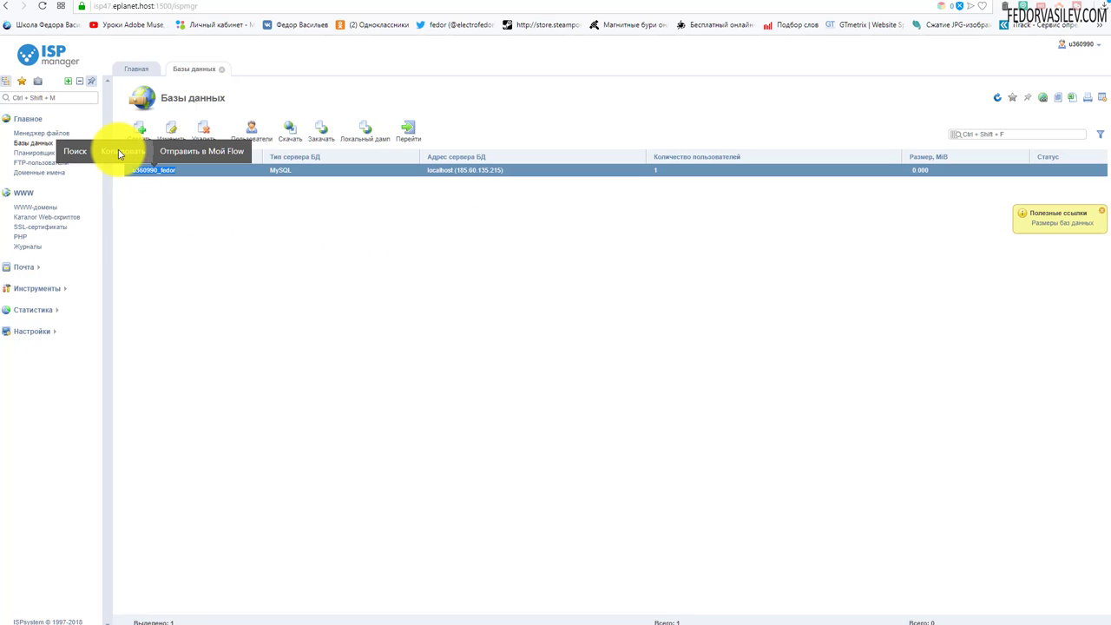
click(118, 149)
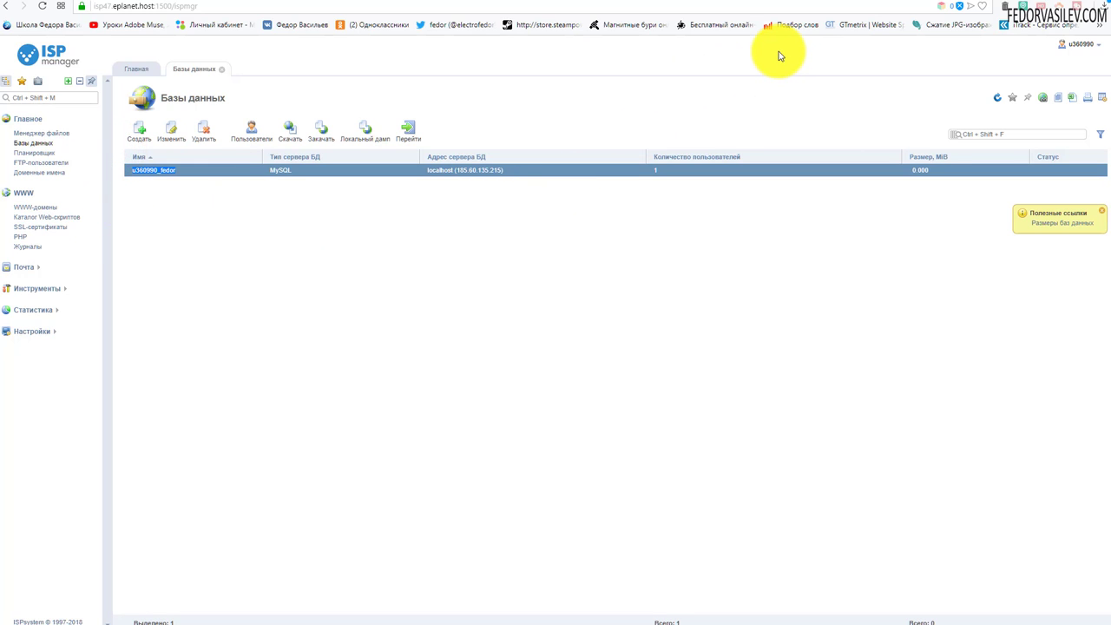
click(964, 5)
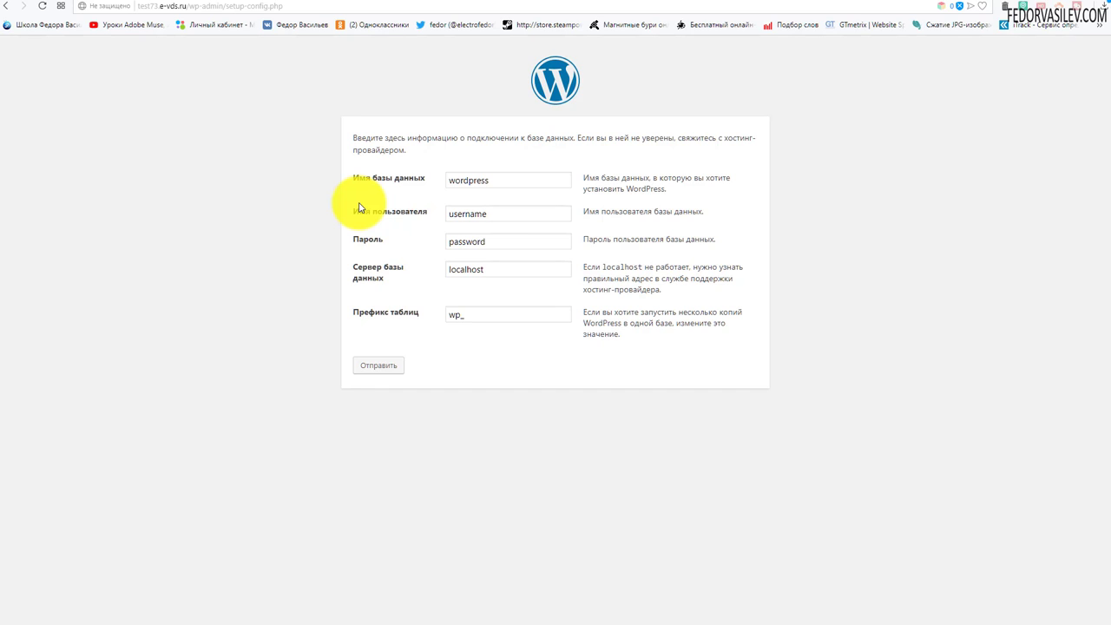
Step: Replace the database name, username and password, change the table prefix from wp_ to tre_, and submit
double_click(496, 179)
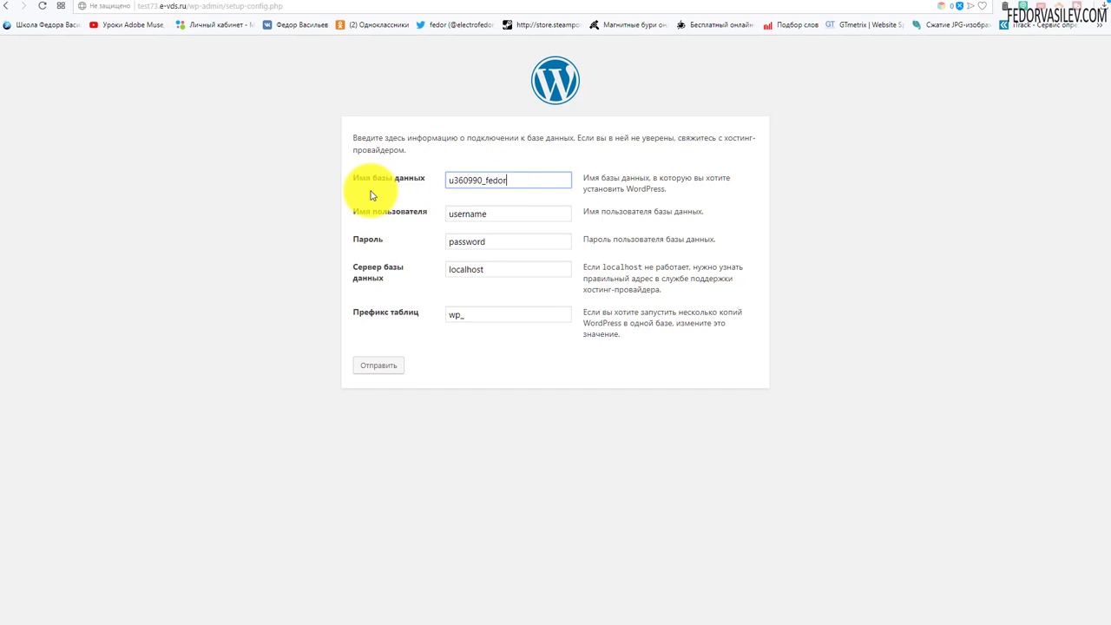
double_click(498, 214)
key(BackSpace)
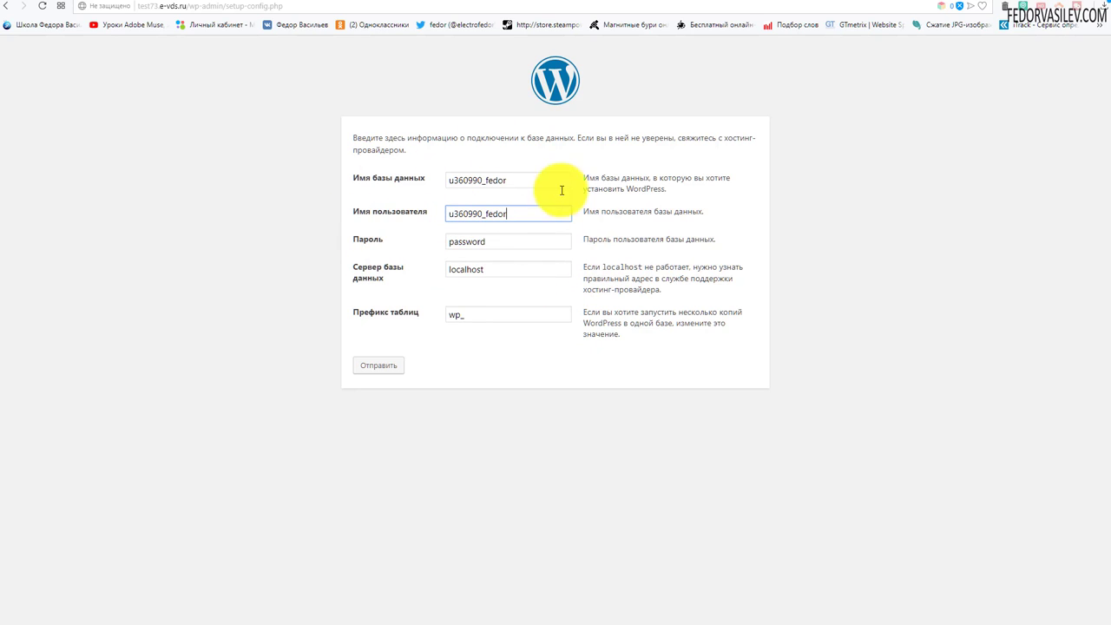
double_click(497, 244)
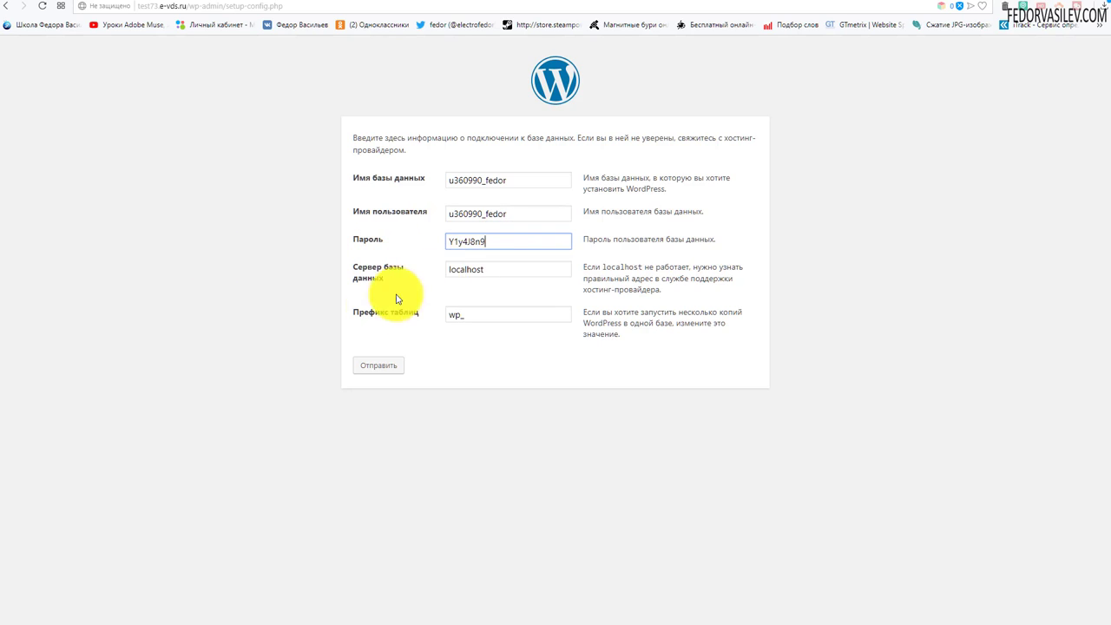
double_click(460, 315)
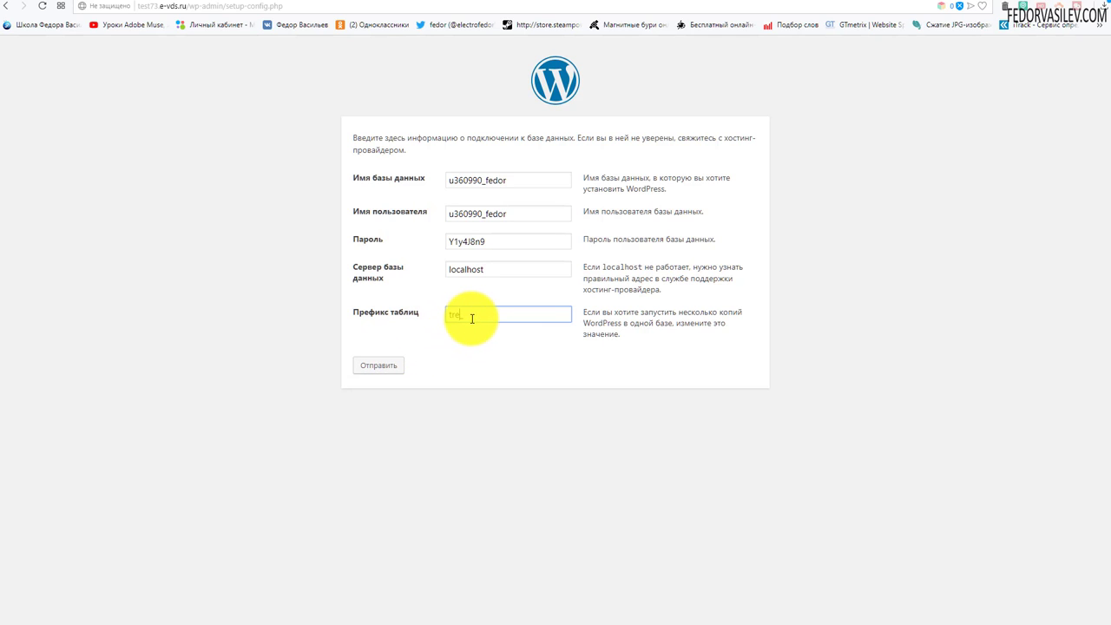
double_click(466, 318)
click(359, 330)
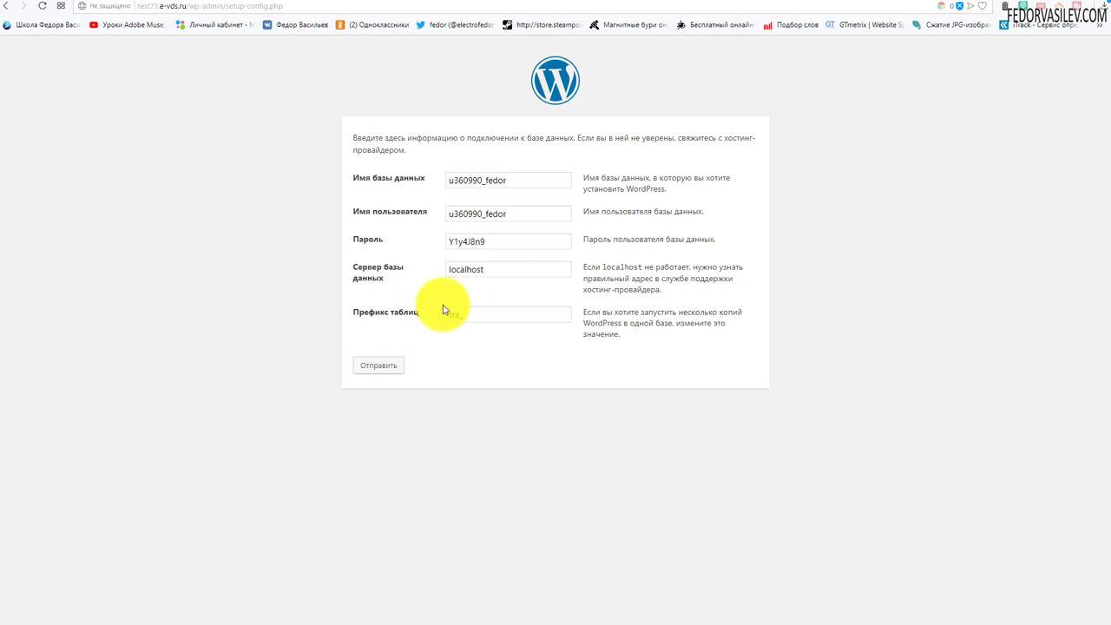
click(375, 365)
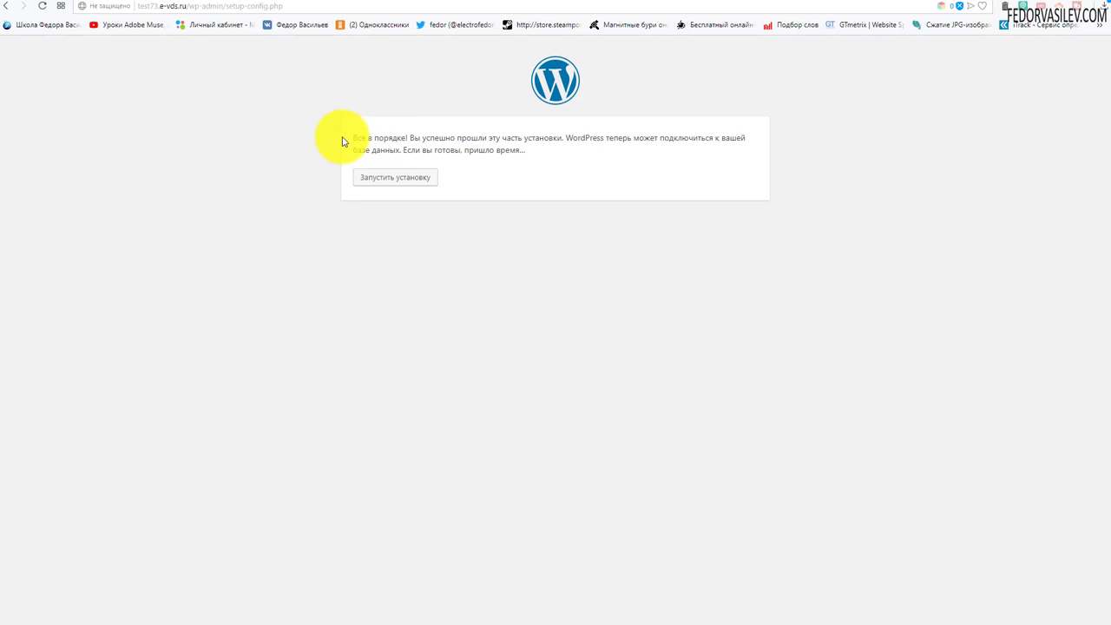
Step: Start the installation and fill in the site title демо and admin username admin
drag(406, 139, 373, 139)
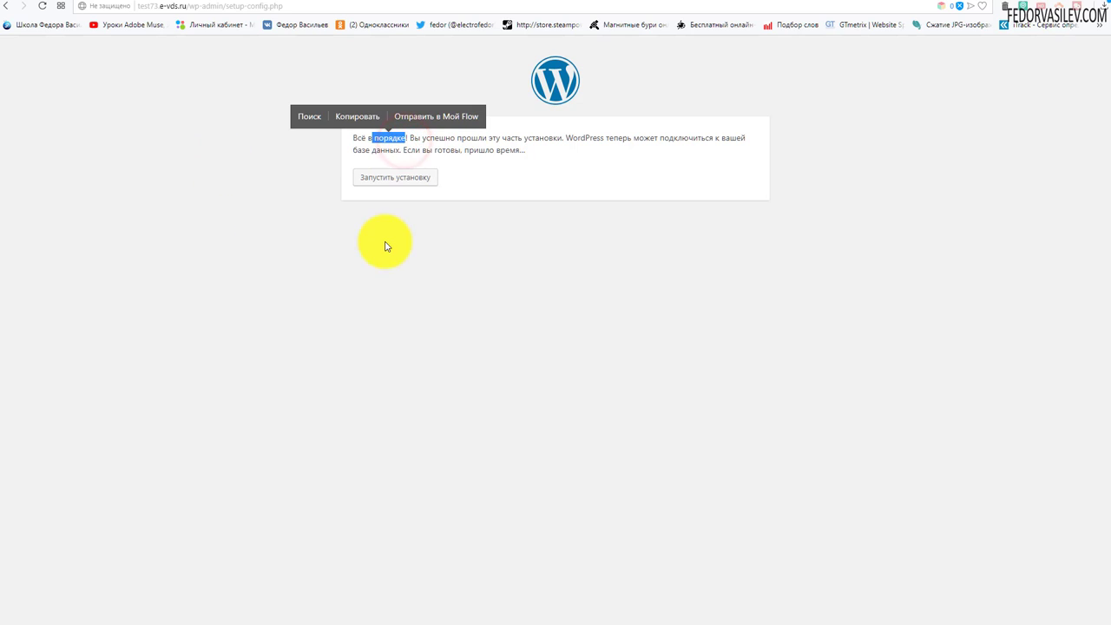
click(394, 178)
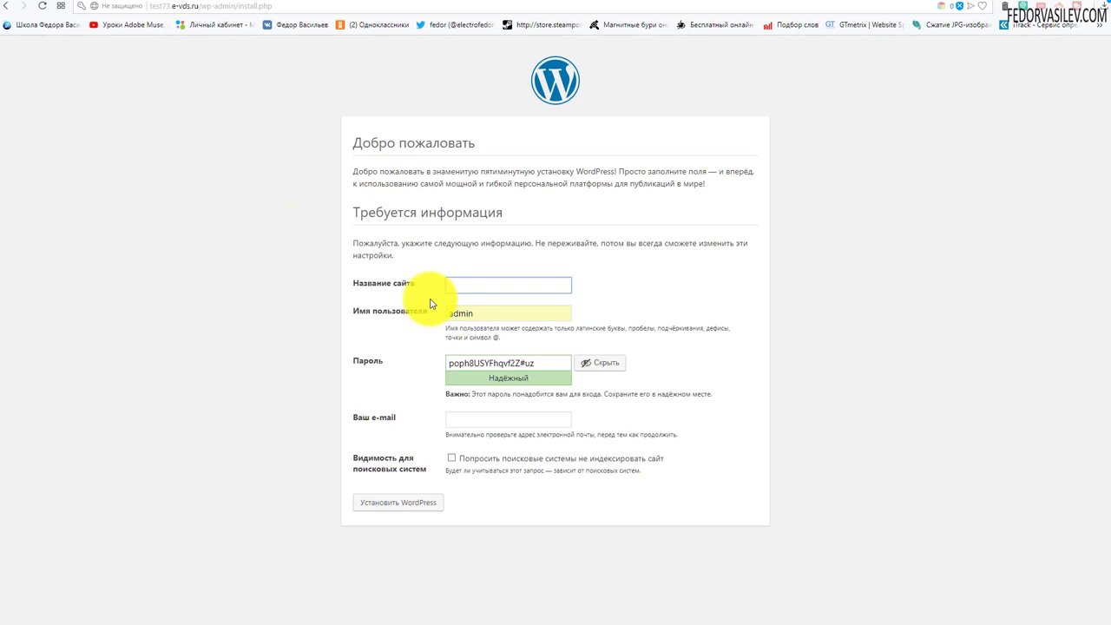
click(455, 286)
click(467, 310)
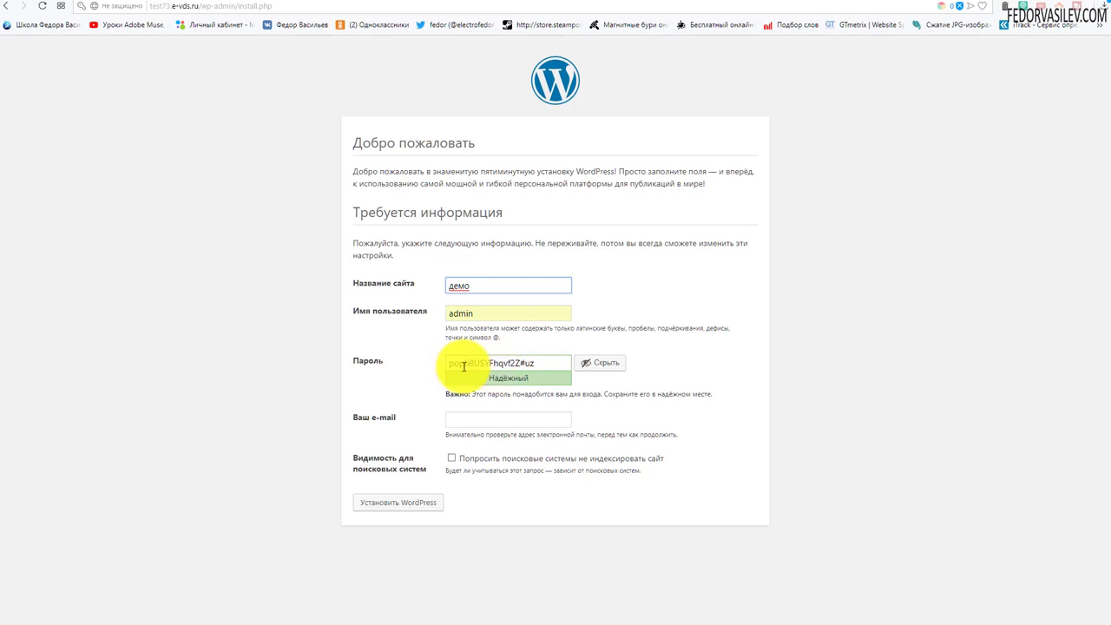
Step: Set a short password, allow the weak password, fill in the owner's e-mail and install WordPress
drag(551, 365, 426, 365)
text(123)
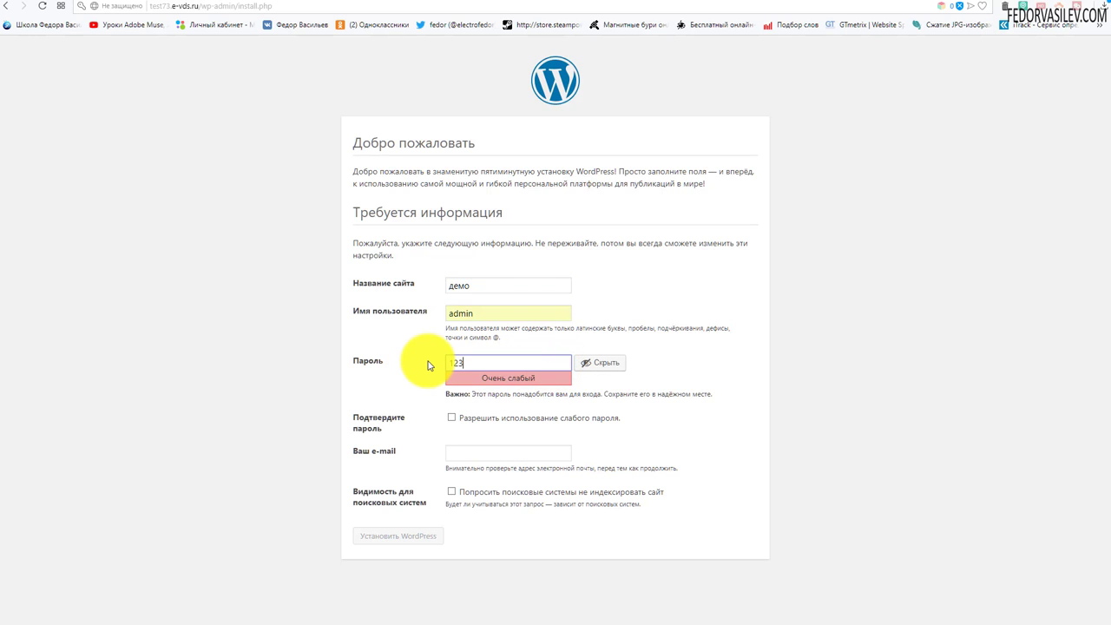
click(450, 418)
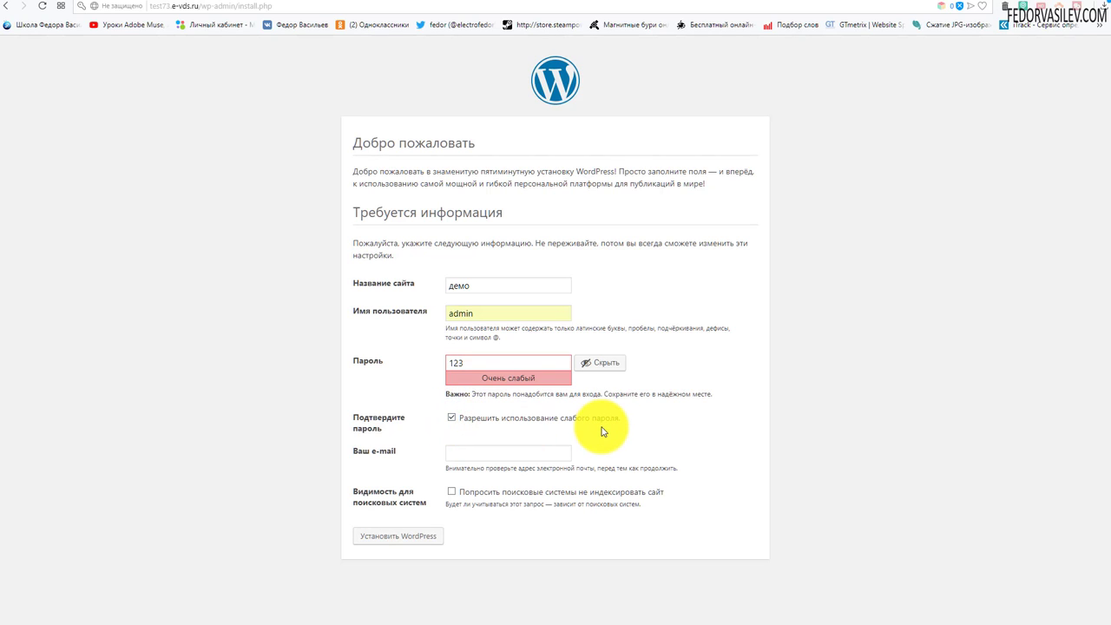
click(471, 454)
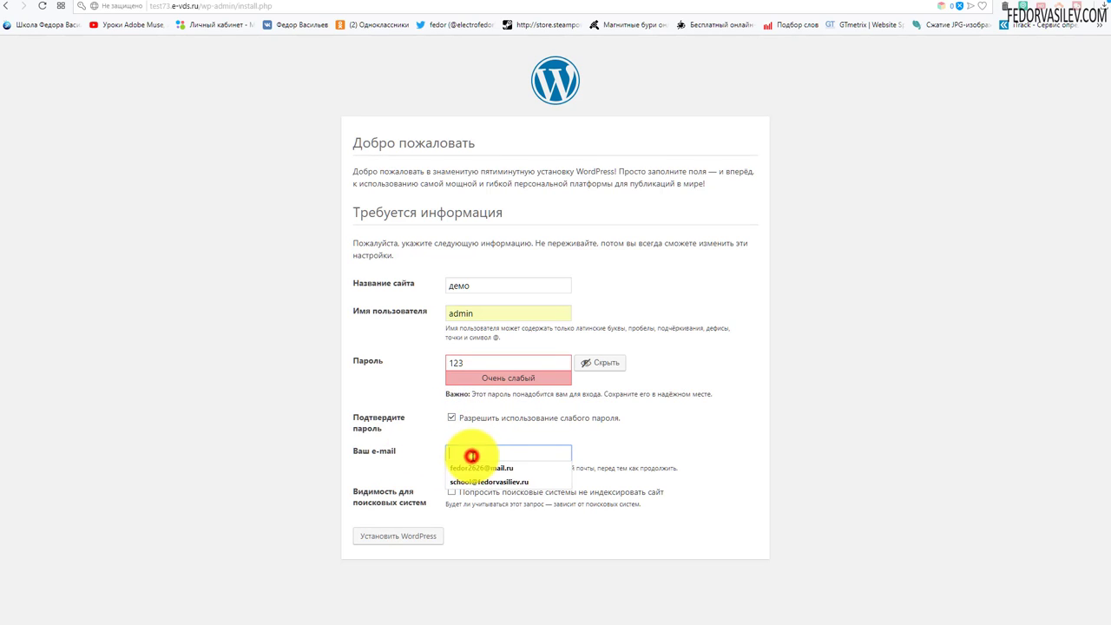
click(494, 469)
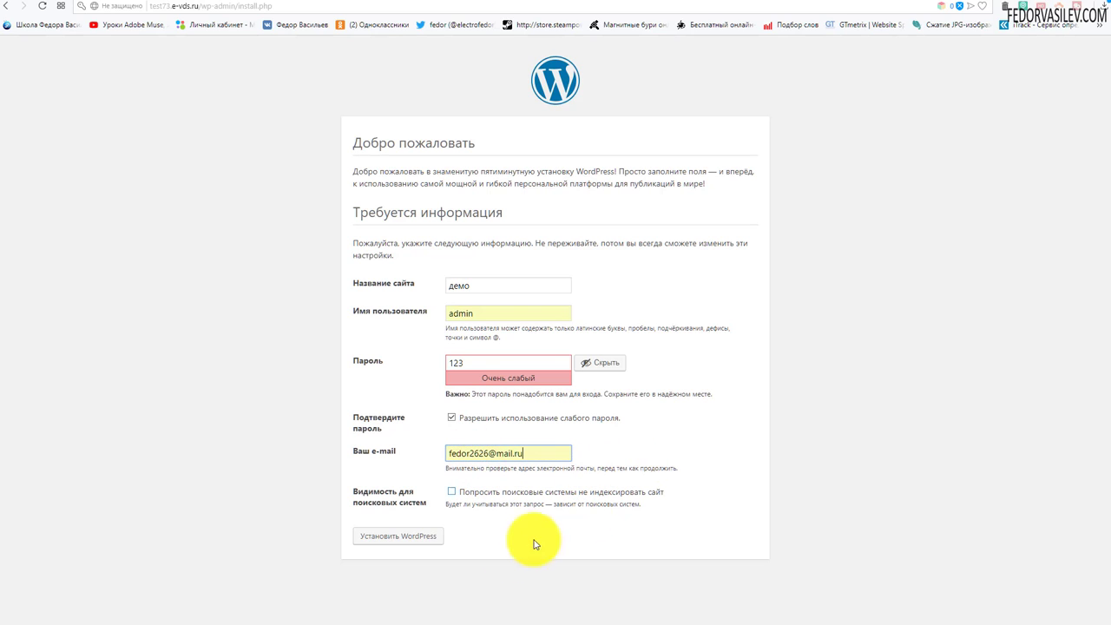
click(392, 538)
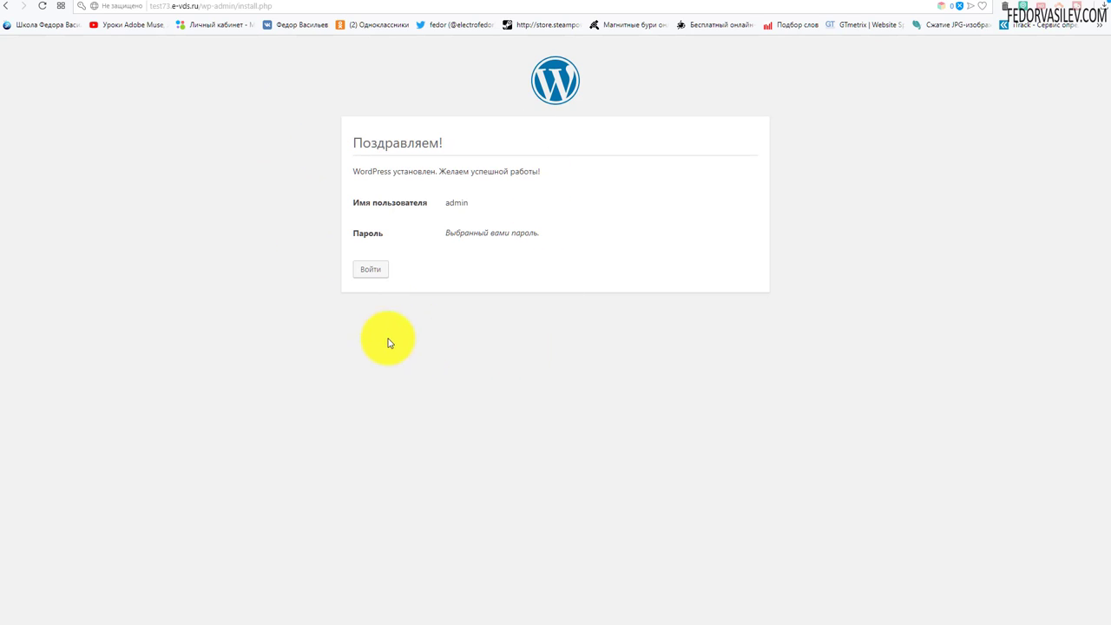
Step: From the success page, sign in as admin with the account password to reach Консоль
click(371, 271)
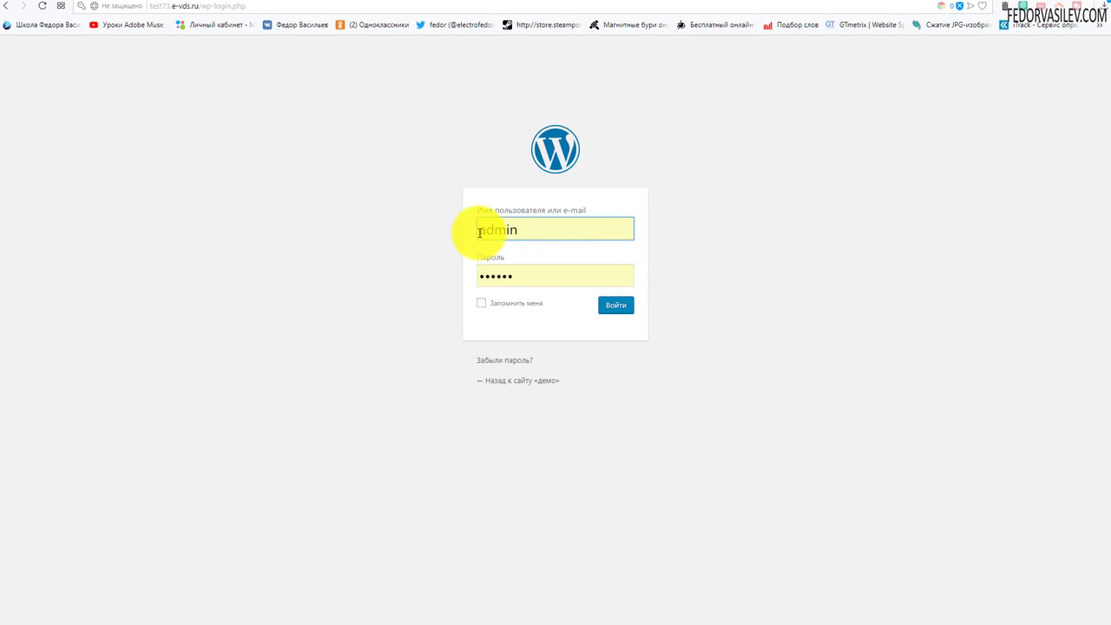
double_click(526, 277)
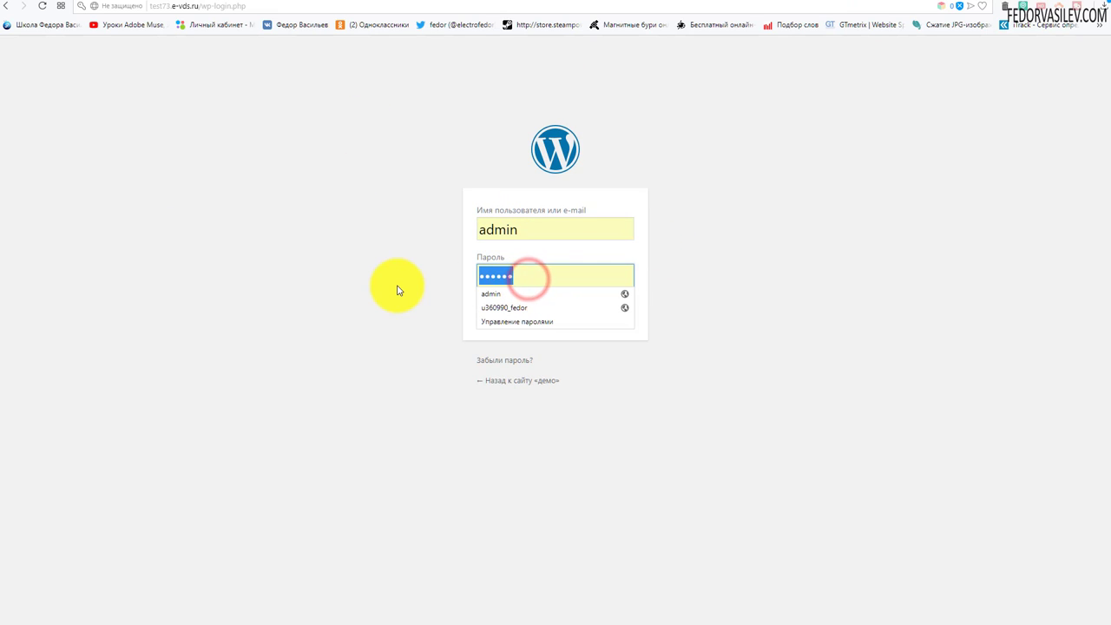
text(123)
click(608, 306)
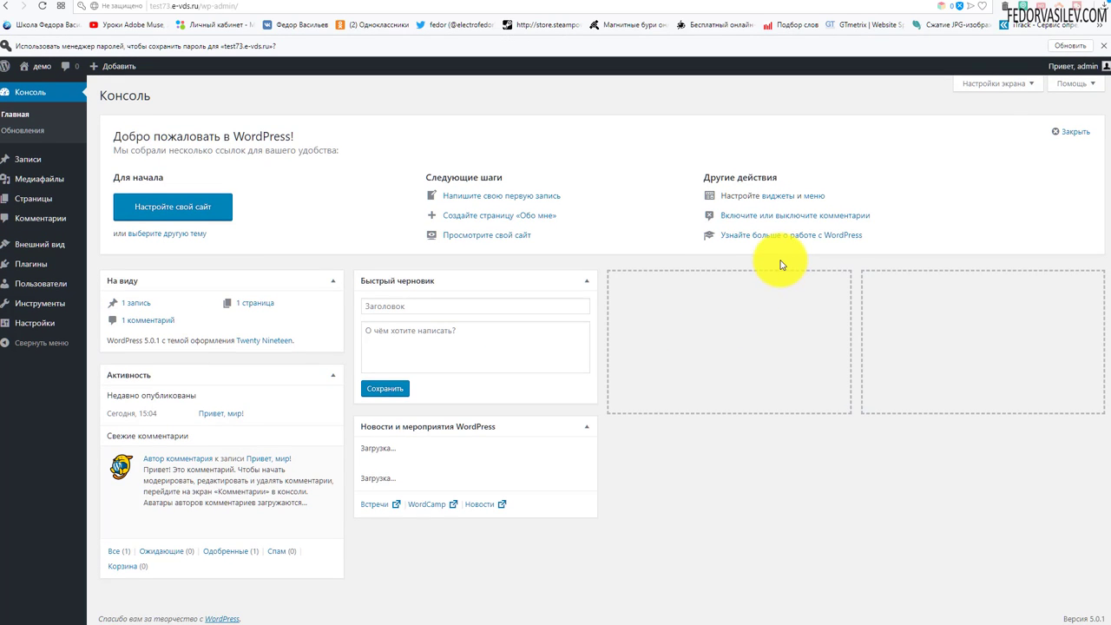
Step: Update Chrome's saved password, view the демо front page in a new tab, then return to Консоль
click(1055, 45)
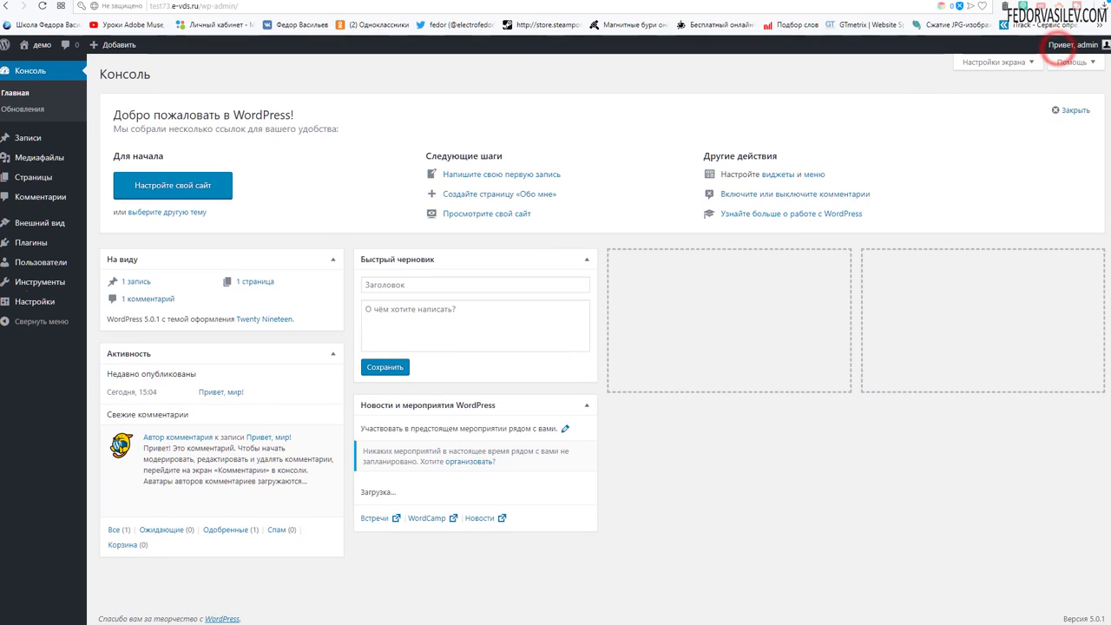
right_click(49, 68)
click(54, 81)
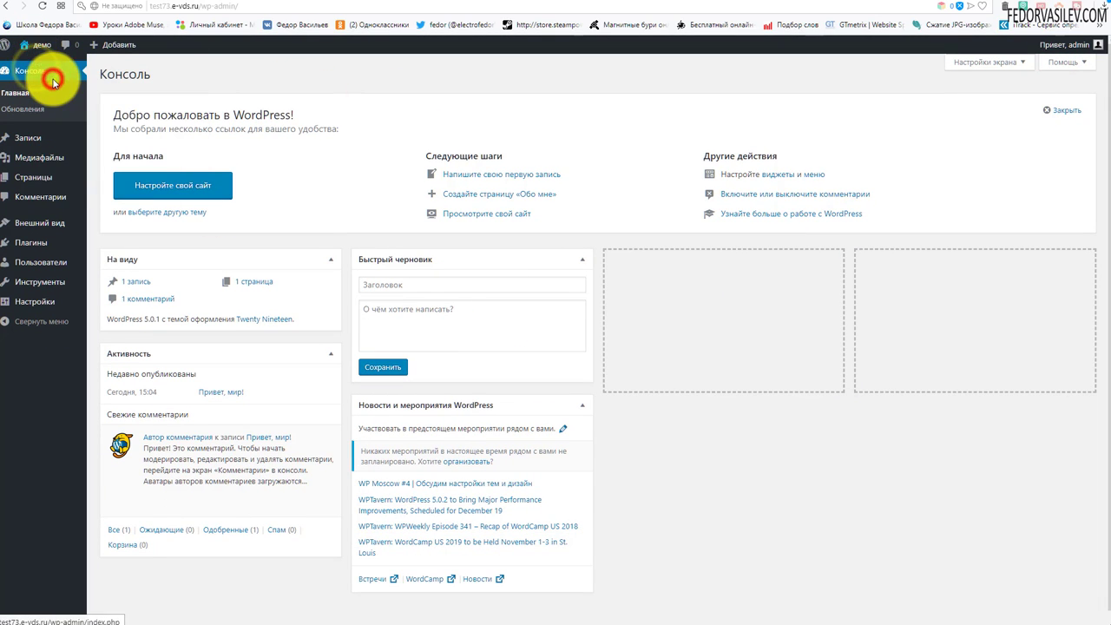
key(ctrl+Tab)
scroll(618, 209, down, 4)
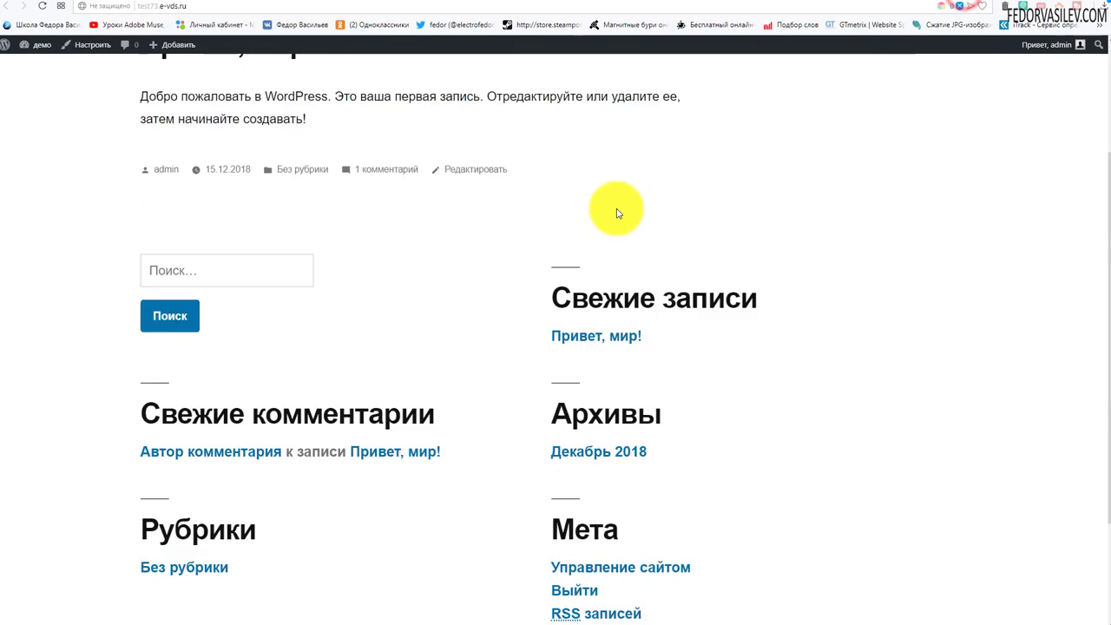
scroll(621, 210, up, 3)
scroll(621, 210, up, 1)
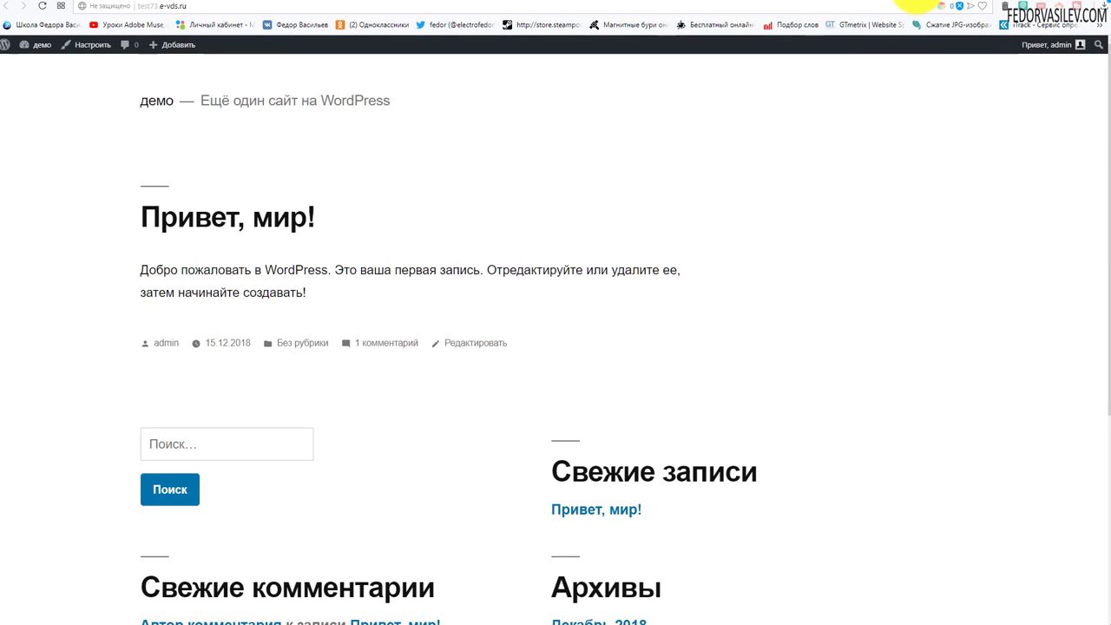
key(ctrl+Tab)
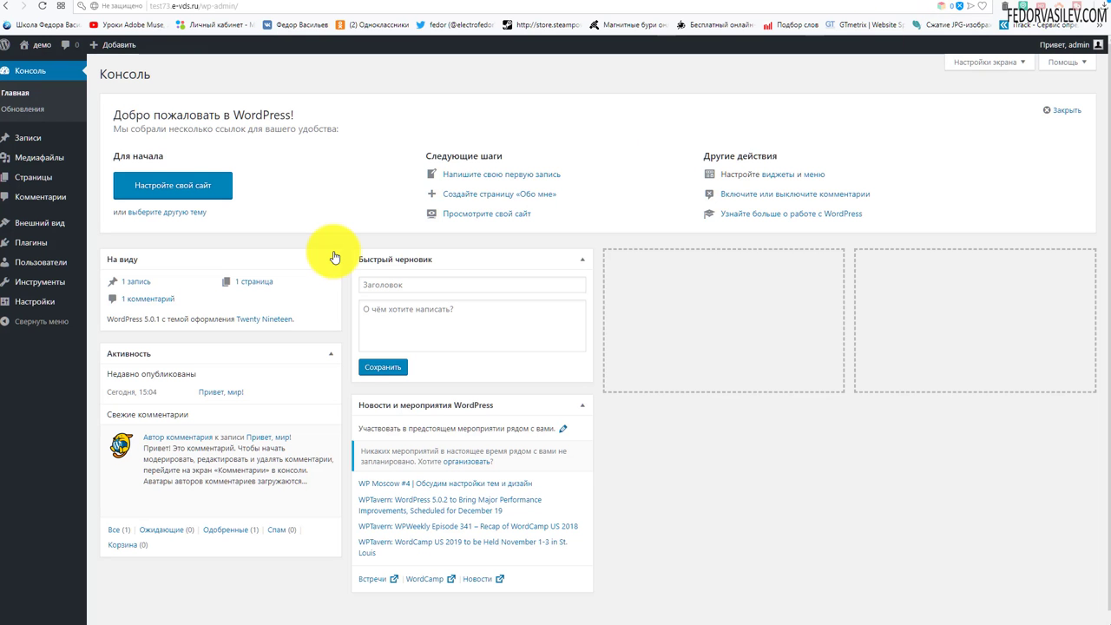